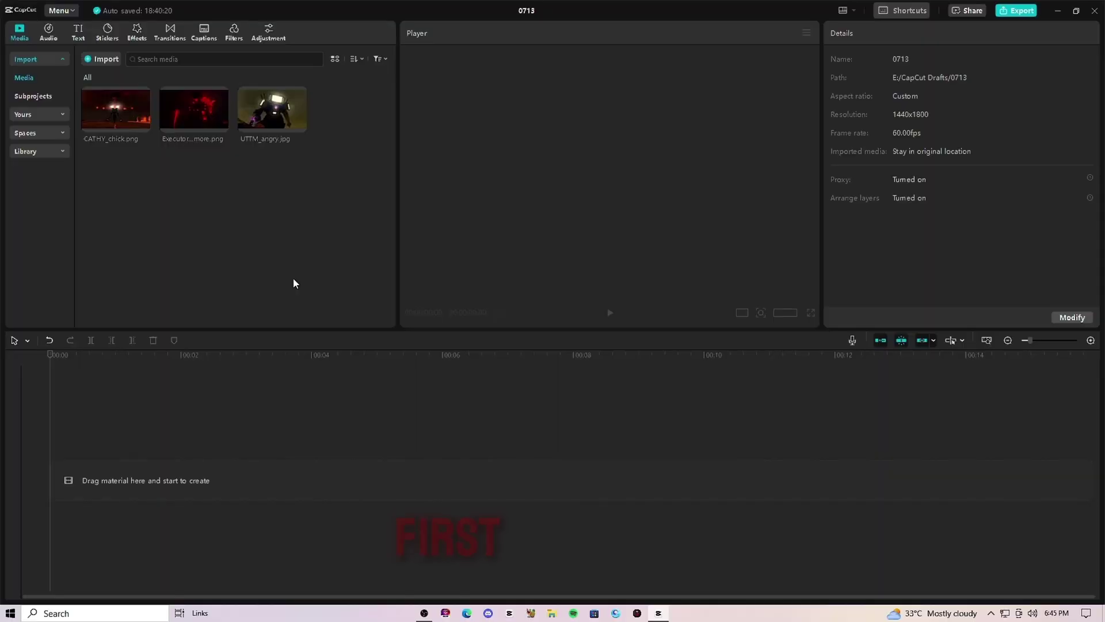
# Step: Add Executor_nomore.png to the timeline and enlarge it until it fills the whole frame
pyautogui.moveTo(196, 124); pyautogui.dragTo(126, 479)
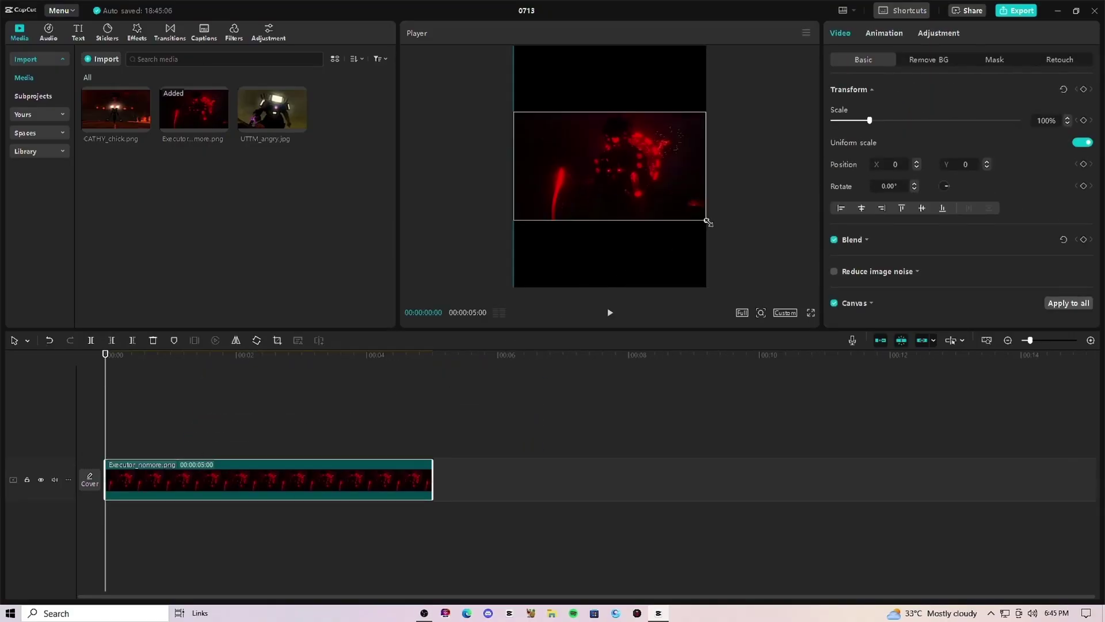
pyautogui.moveTo(709, 222); pyautogui.dragTo(856, 359)
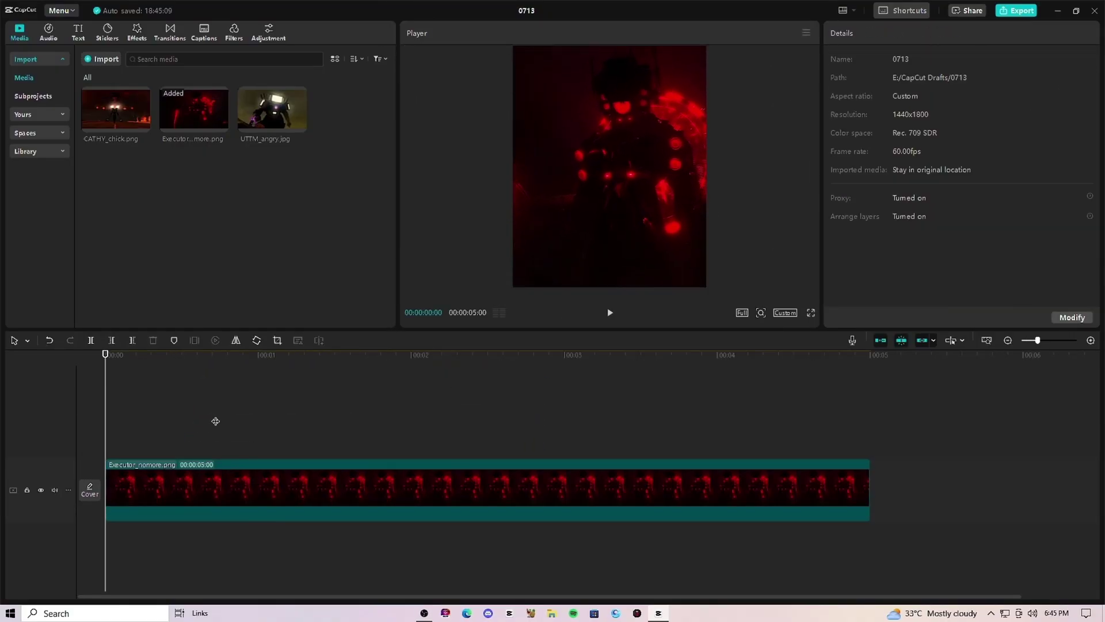
# Step: Add a default text clip above the image at the start of the timeline and change its text to "I"
pyautogui.click(78, 31)
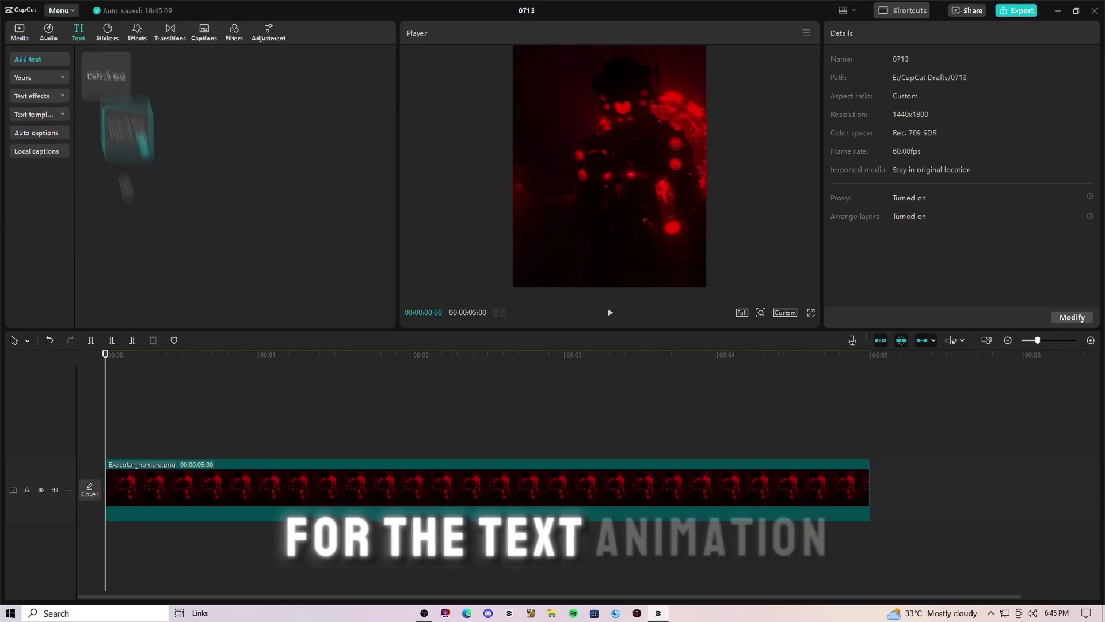
pyautogui.moveTo(126, 173); pyautogui.dragTo(108, 433)
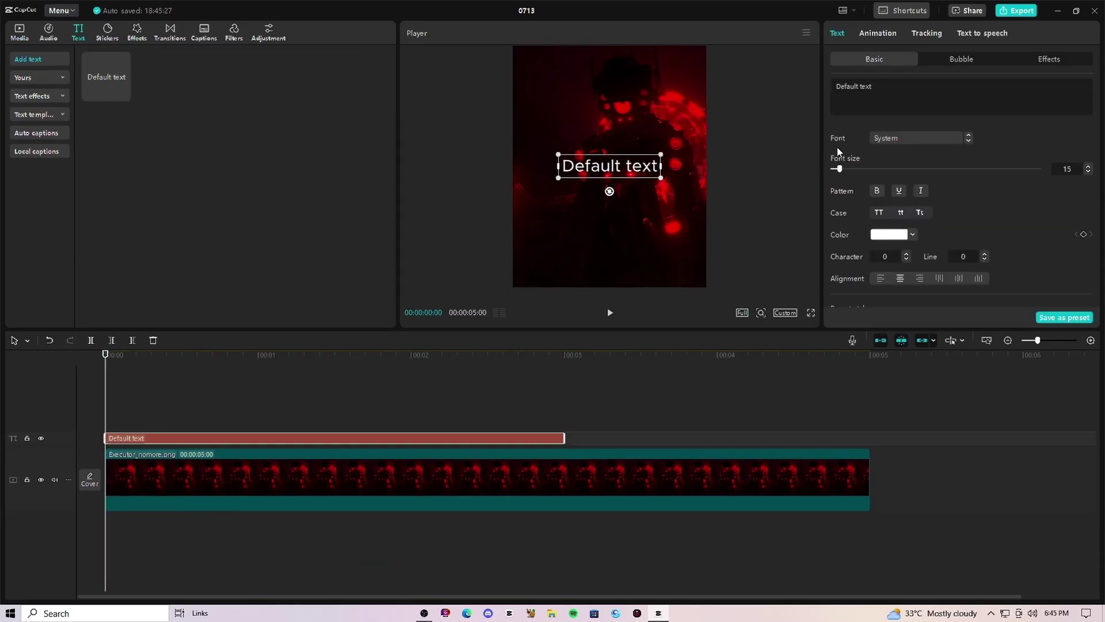
pyautogui.write('I')
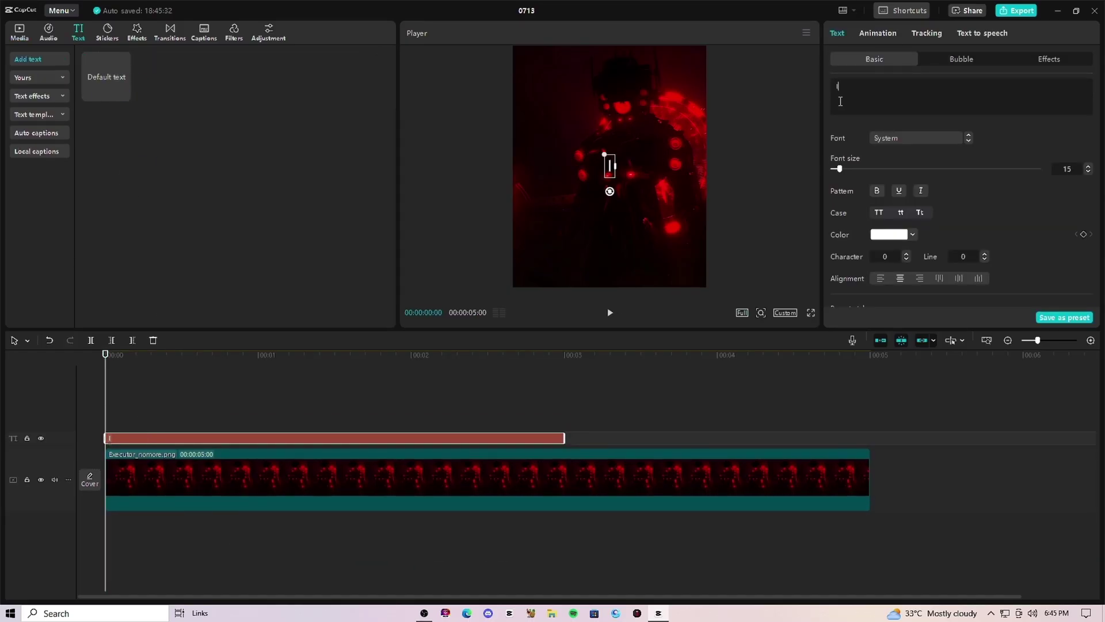
# Step: Set the font of the "I" text to Benguiat
pyautogui.click(893, 137)
pyautogui.scroll(-3, 929, 345)
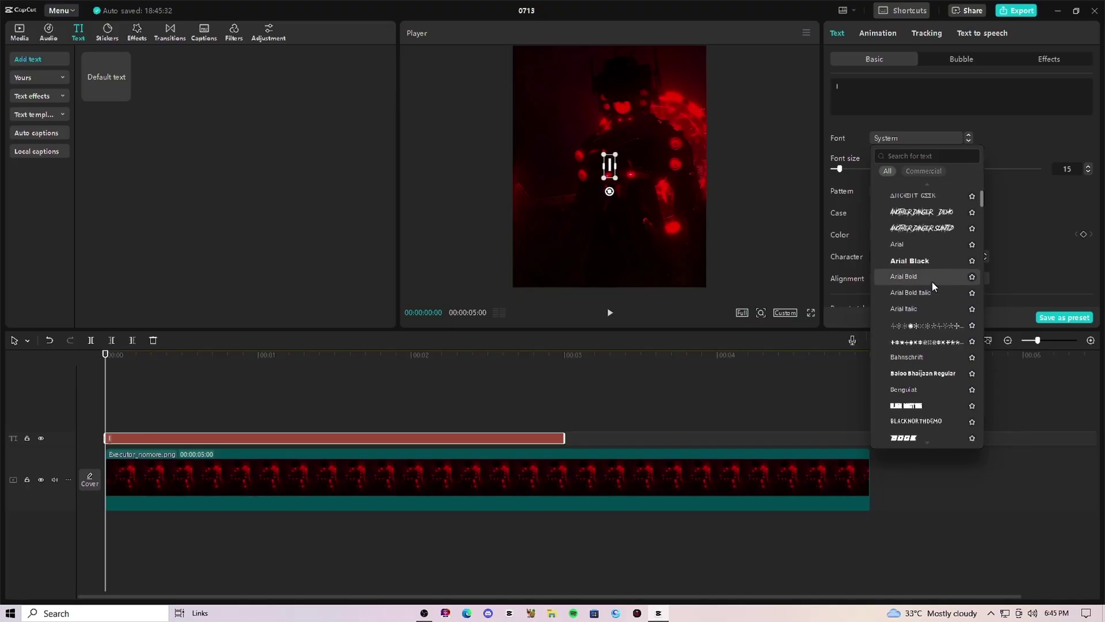
pyautogui.click(915, 390)
pyautogui.scroll(3, 719, 192)
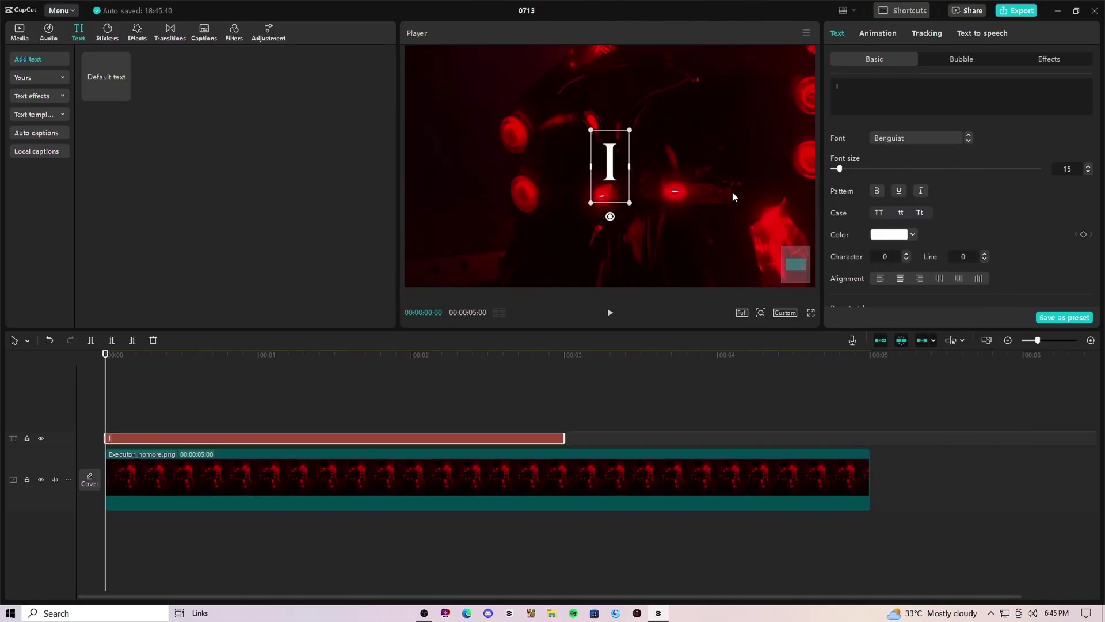
# Step: Enable a black shadow on the "I" text
pyautogui.scroll(-5, 835, 233)
pyautogui.click(834, 260)
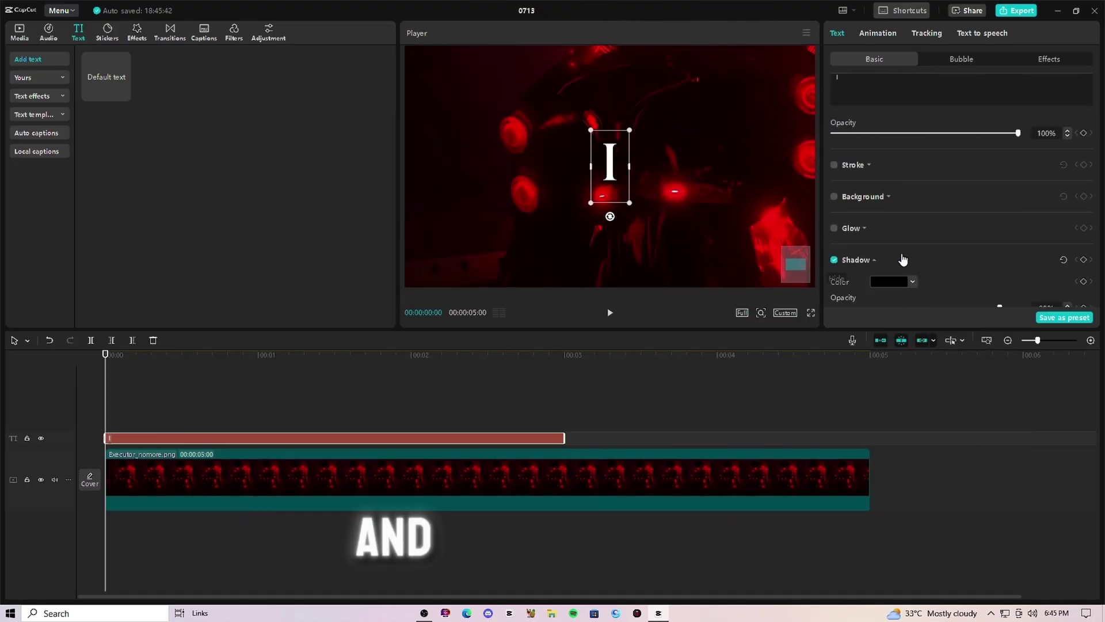
pyautogui.scroll(-2, 915, 231)
pyautogui.scroll(10, 904, 212)
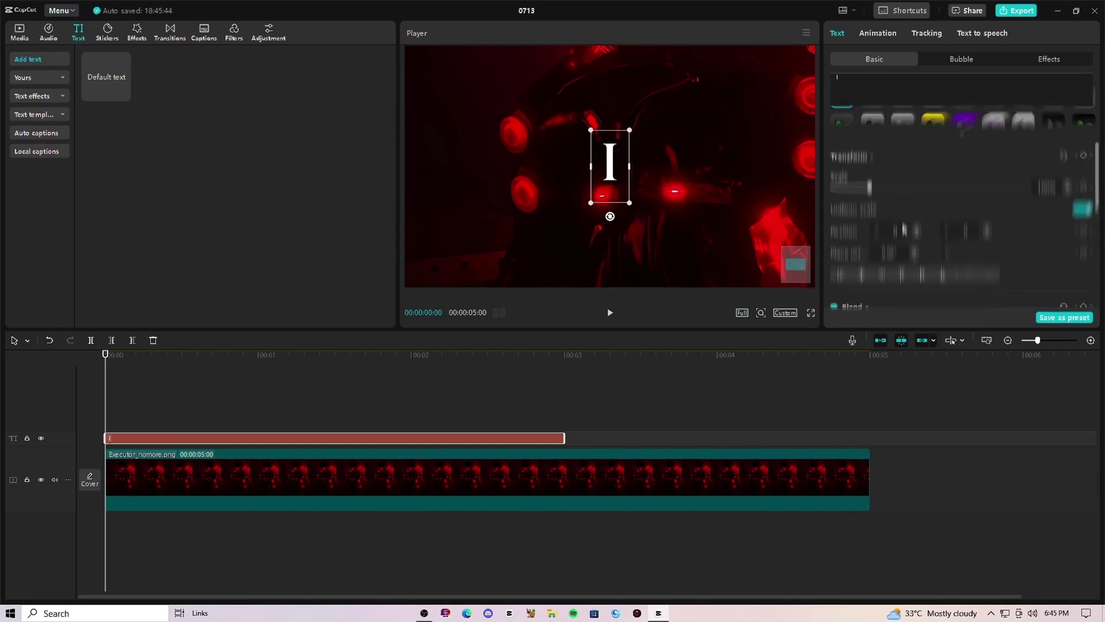
# Step: Change the fill colour of the "I" text to bright green
pyautogui.click(912, 236)
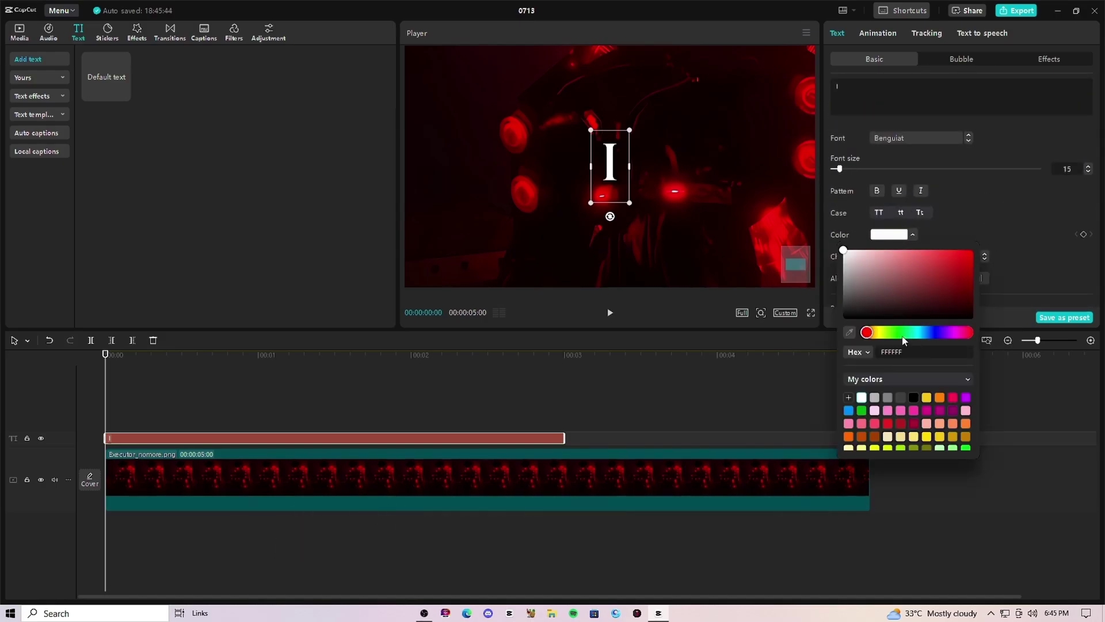
pyautogui.click(904, 334)
pyautogui.click(983, 224)
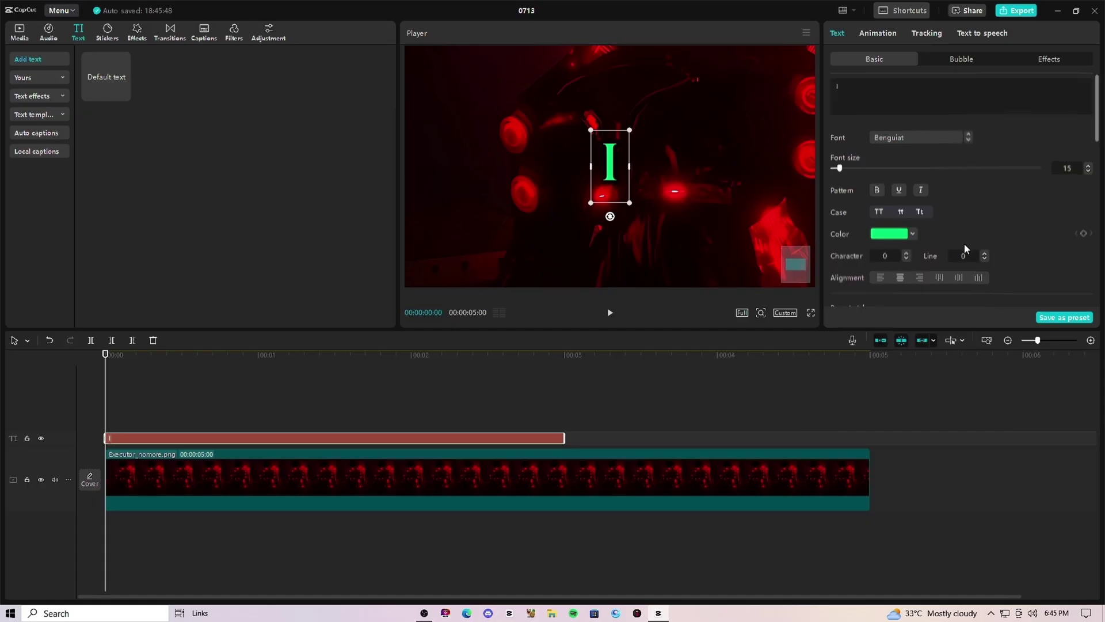
# Step: Enable a green glow on the "I" text with intensity 35 and range 40
pyautogui.scroll(-5, 921, 248)
pyautogui.click(834, 213)
pyautogui.scroll(-4, 909, 221)
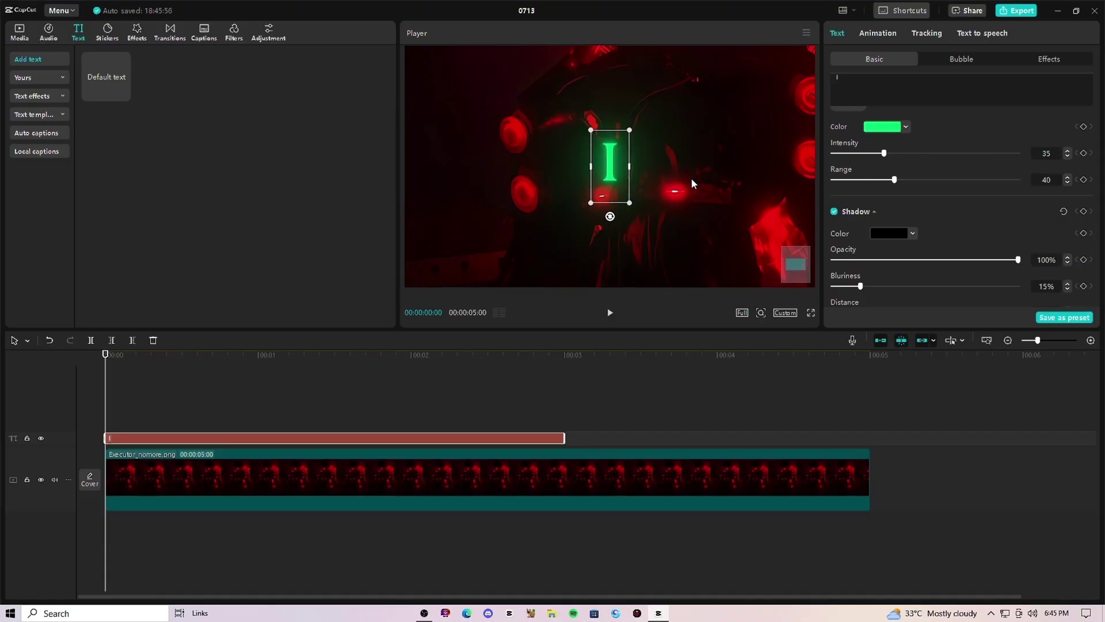
# Step: Move the "I" text to the upper-left area of the image, at about X -820, Y 713
pyautogui.scroll(-5, 692, 184)
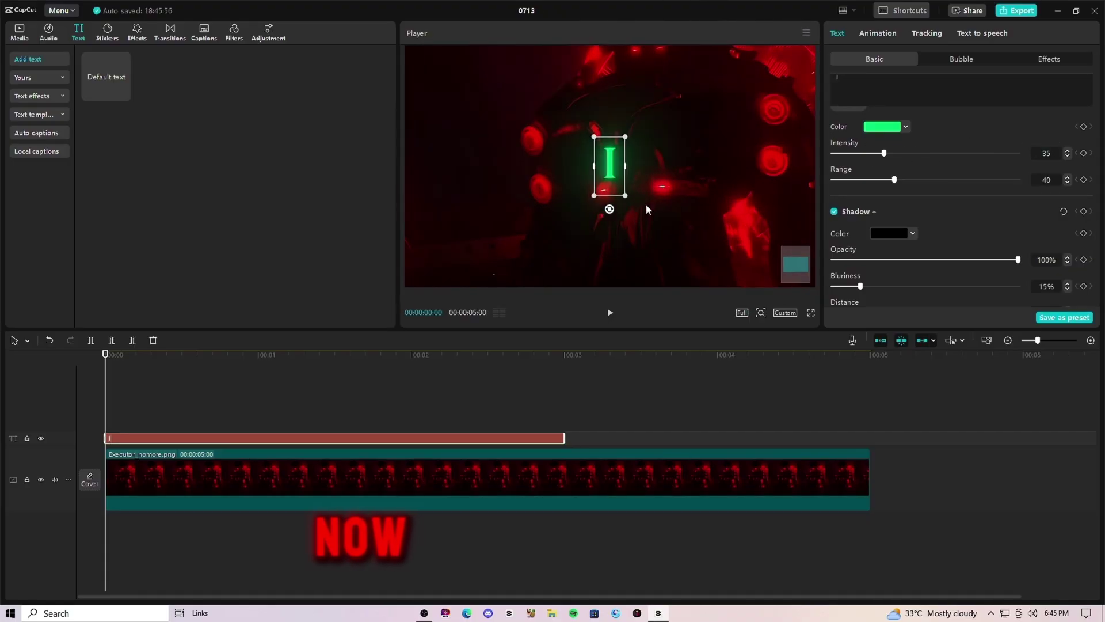
pyautogui.moveTo(610, 169); pyautogui.dragTo(522, 112)
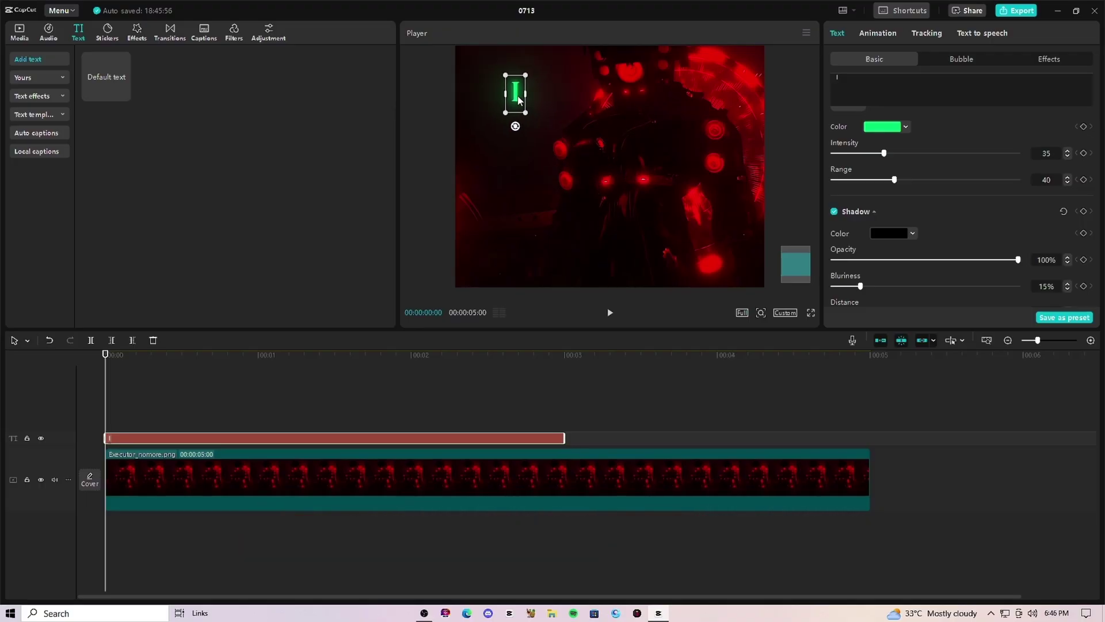
pyautogui.scroll(2, 538, 168)
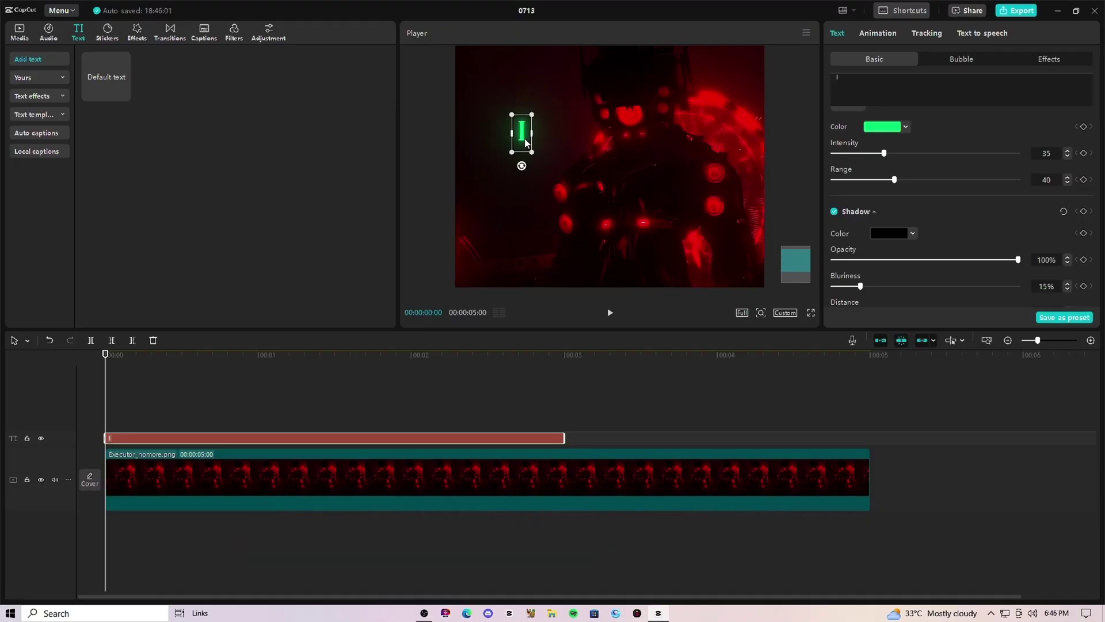
pyautogui.scroll(1, 117, 435)
# Step: Go to frame 2 and turn off uniform scale for the "I" text so width and height scale separately
pyautogui.click(116, 435)
pyautogui.scroll(10, 1000, 224)
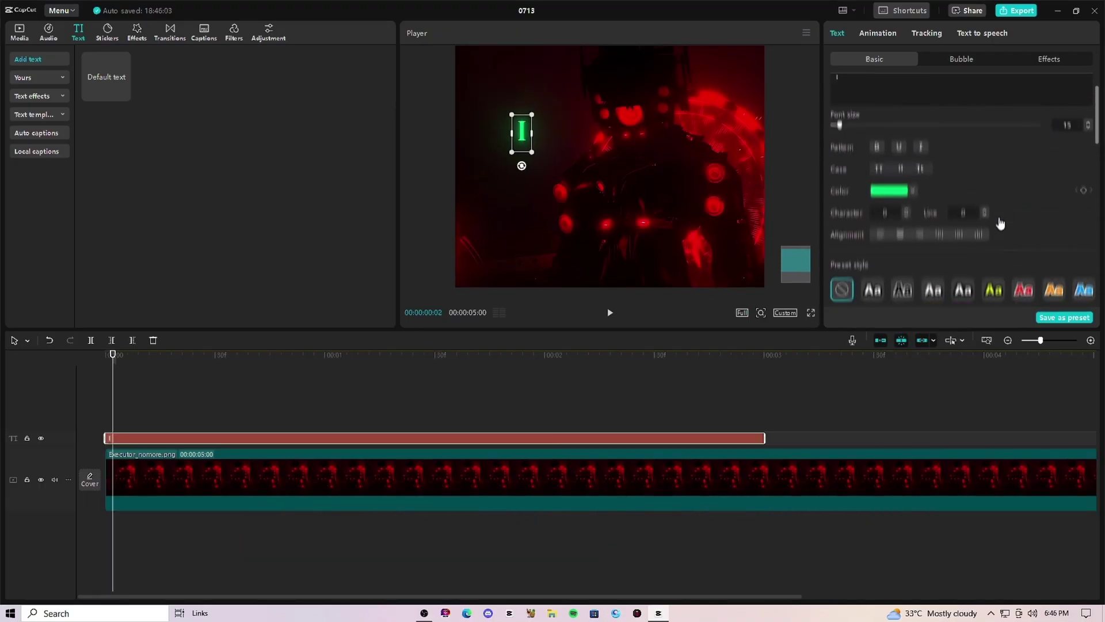
pyautogui.scroll(-4, 1001, 224)
pyautogui.scroll(1, 1001, 224)
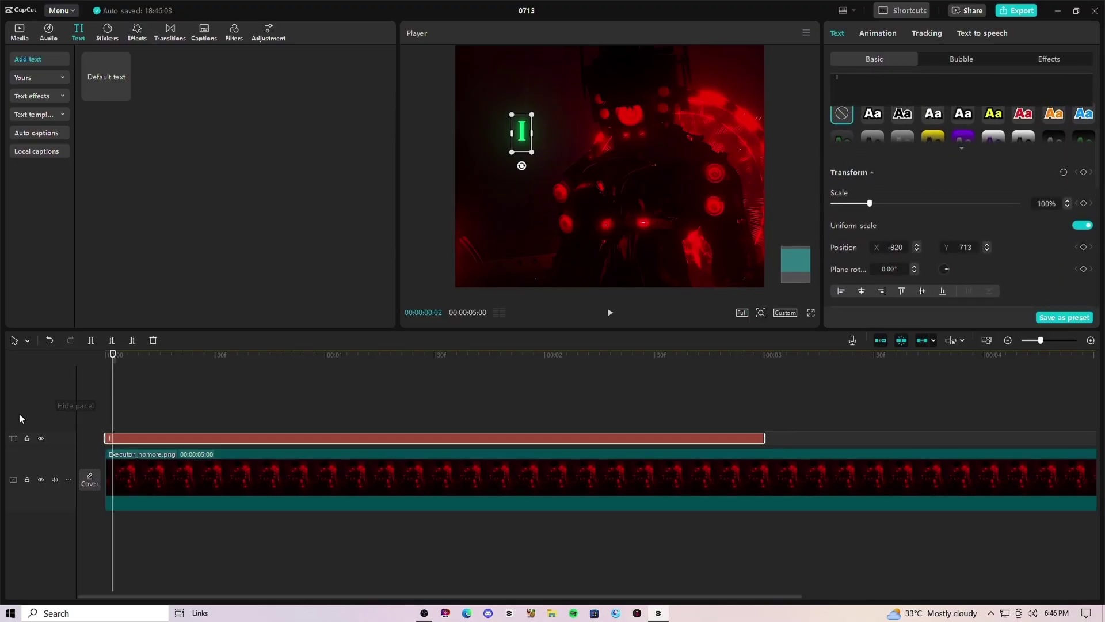
pyautogui.click(1082, 226)
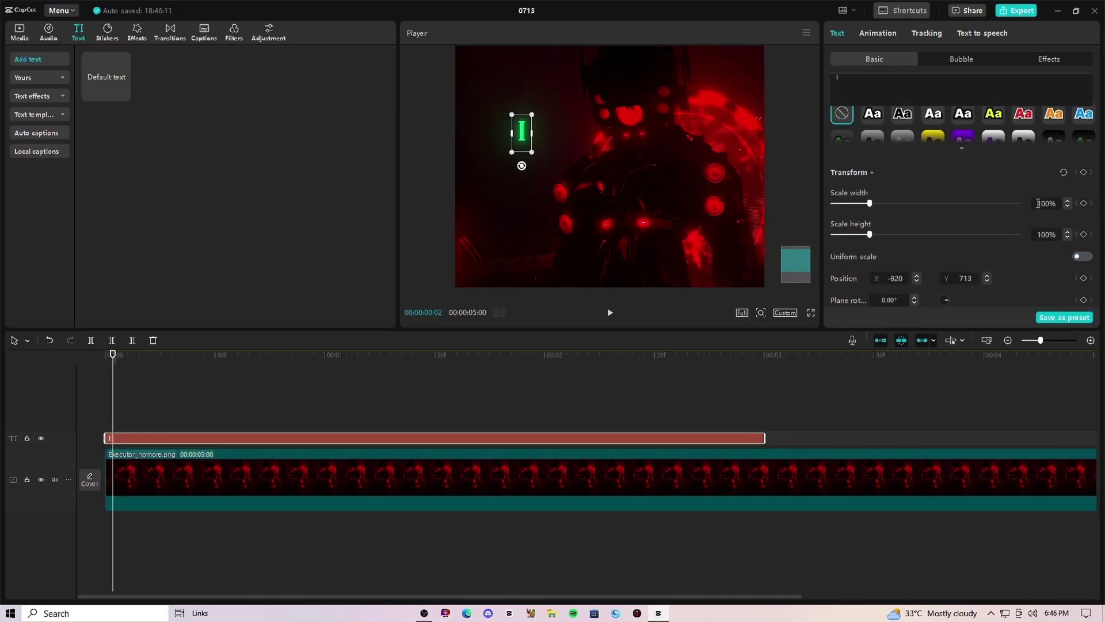
pyautogui.scroll(-1, 1039, 203)
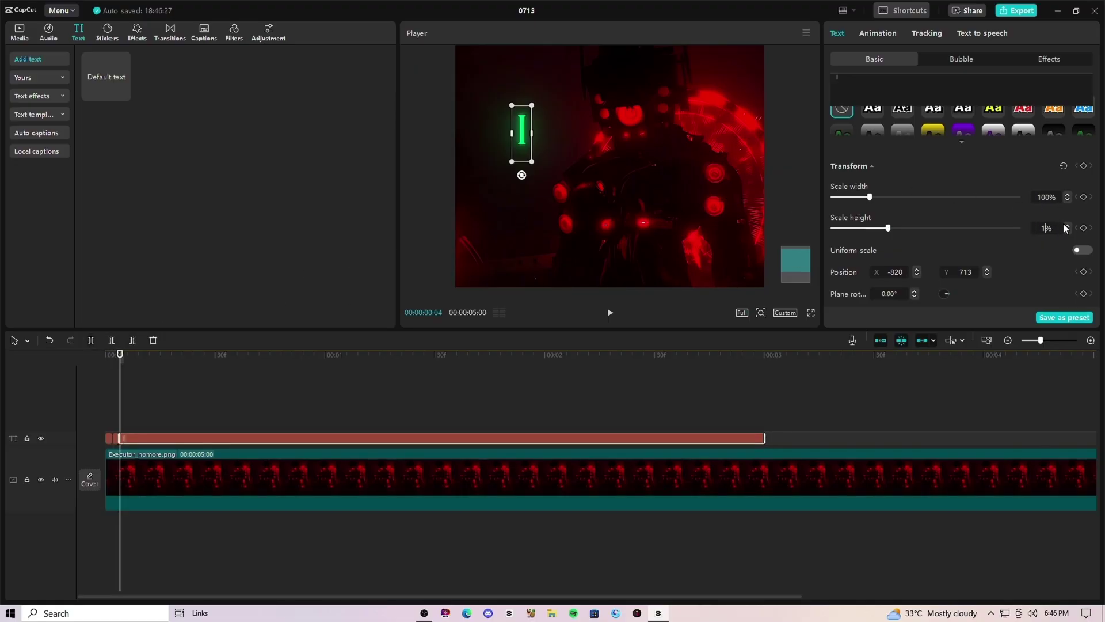
# Step: Move all the "I" text segments together to start about 37 frames into the timeline, and play back the animation
pyautogui.scroll(5, 927, 190)
pyautogui.click(135, 386)
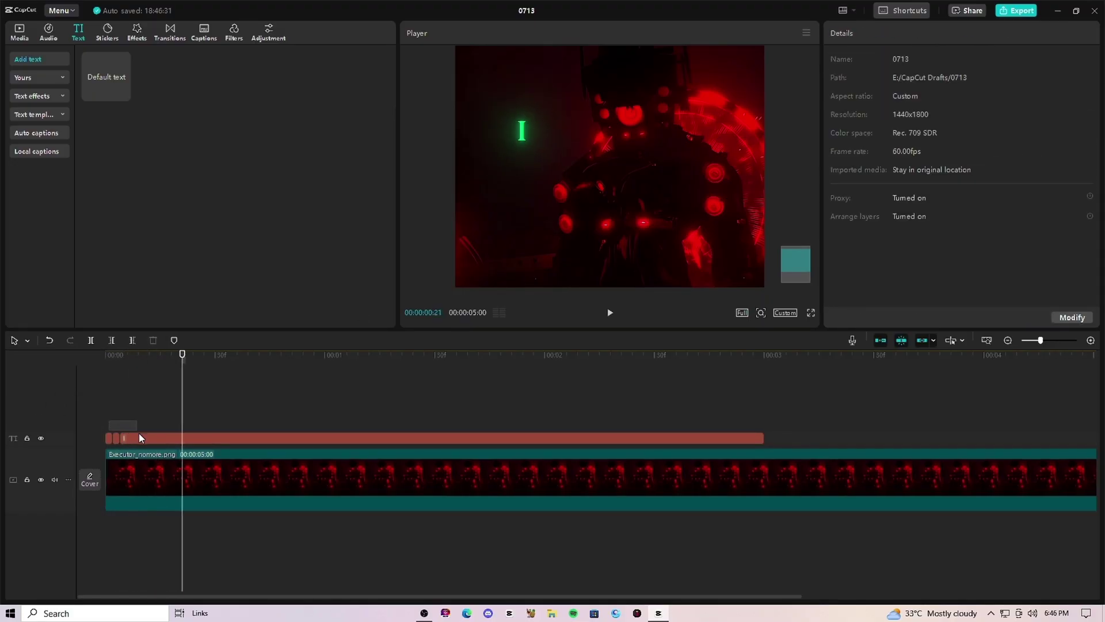
pyautogui.moveTo(139, 438); pyautogui.dragTo(276, 434)
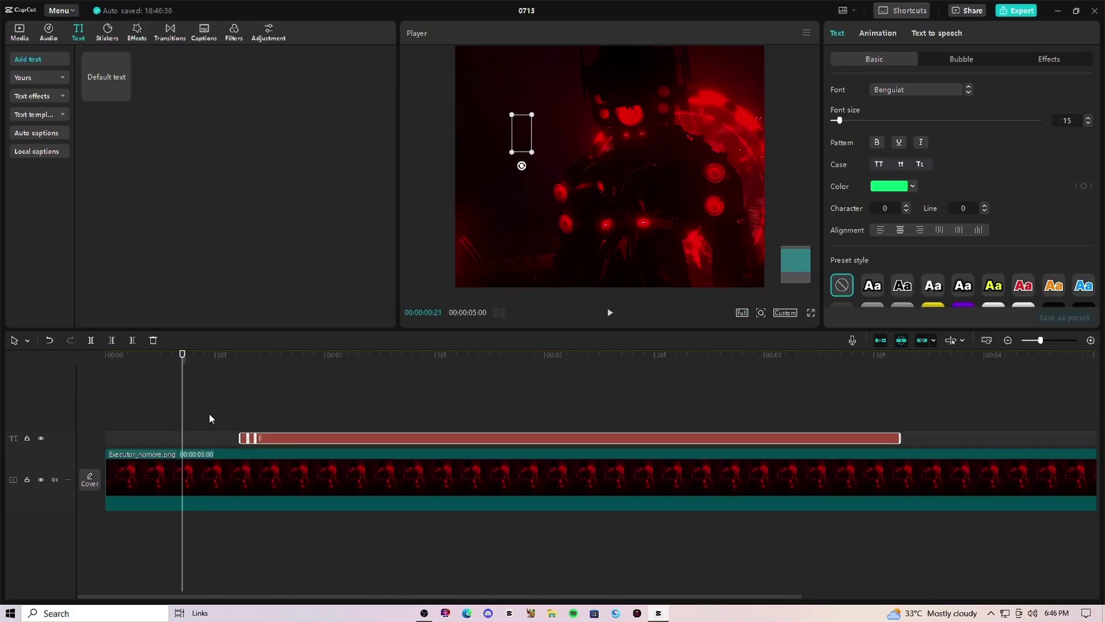
pyautogui.click(208, 413)
pyautogui.click(29, 403)
pyautogui.press('space')
pyautogui.press('space')
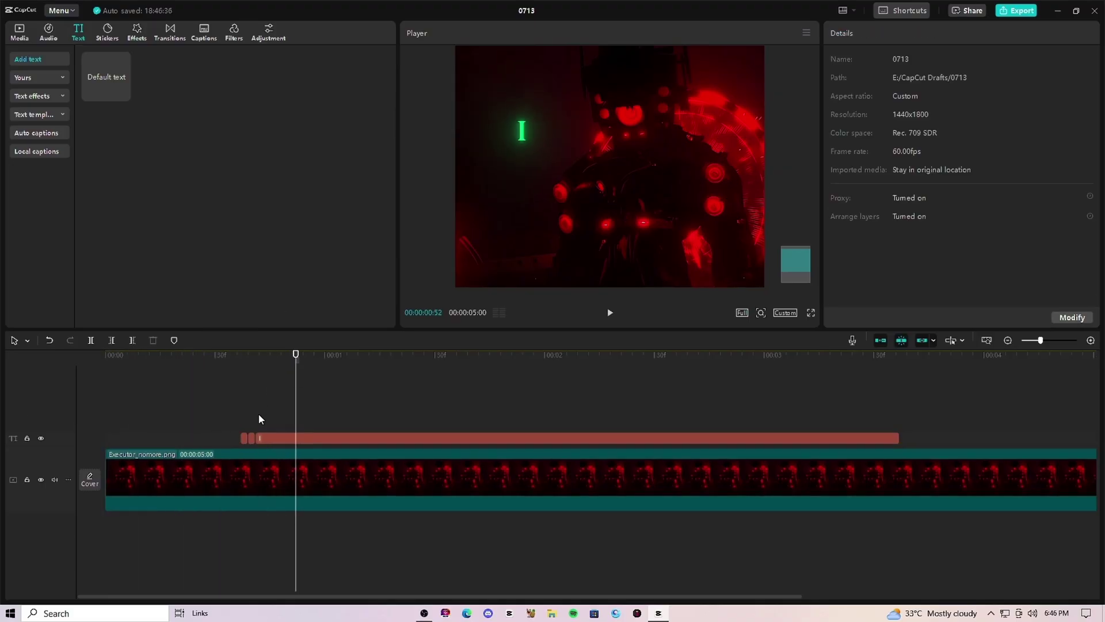
# Step: Duplicate the "I" text clip onto a new track directly above it
pyautogui.click(276, 419)
pyautogui.moveTo(274, 440); pyautogui.dragTo(277, 416)
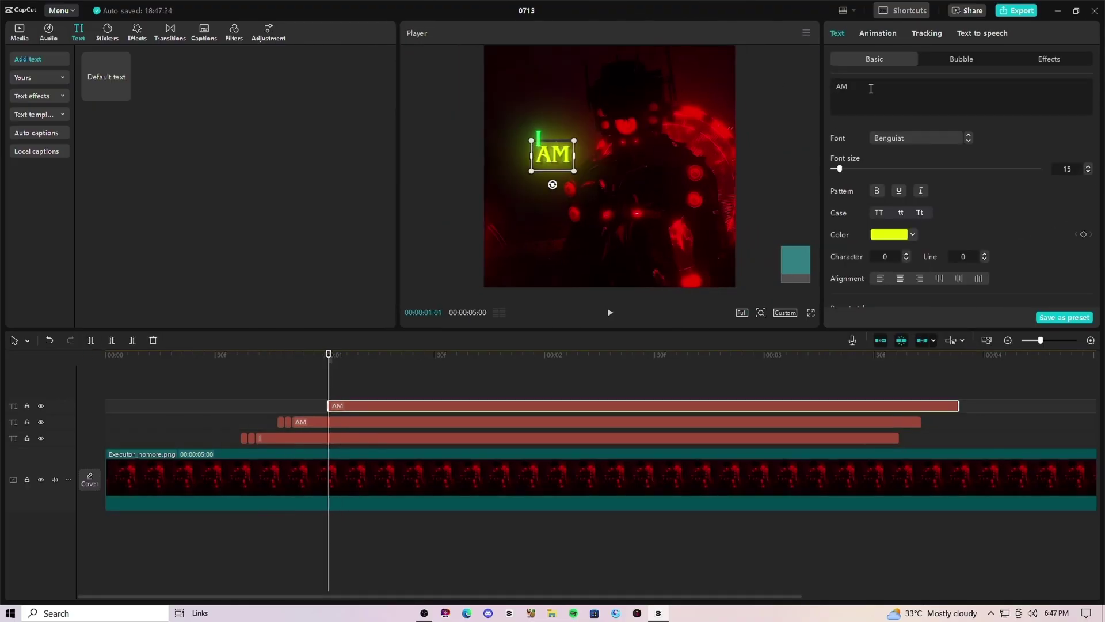
# Step: Change the topmost "AM" text to "M A X" with one letter per line, and place it beside the other words
pyautogui.tripleClick(871, 88)
pyautogui.write('M A X')
pyautogui.moveTo(552, 155); pyautogui.dragTo(525, 151)
# Step: Change both the fill colour and the glow colour of the "M A X" text to blue
pyautogui.click(912, 234)
pyautogui.click(930, 329)
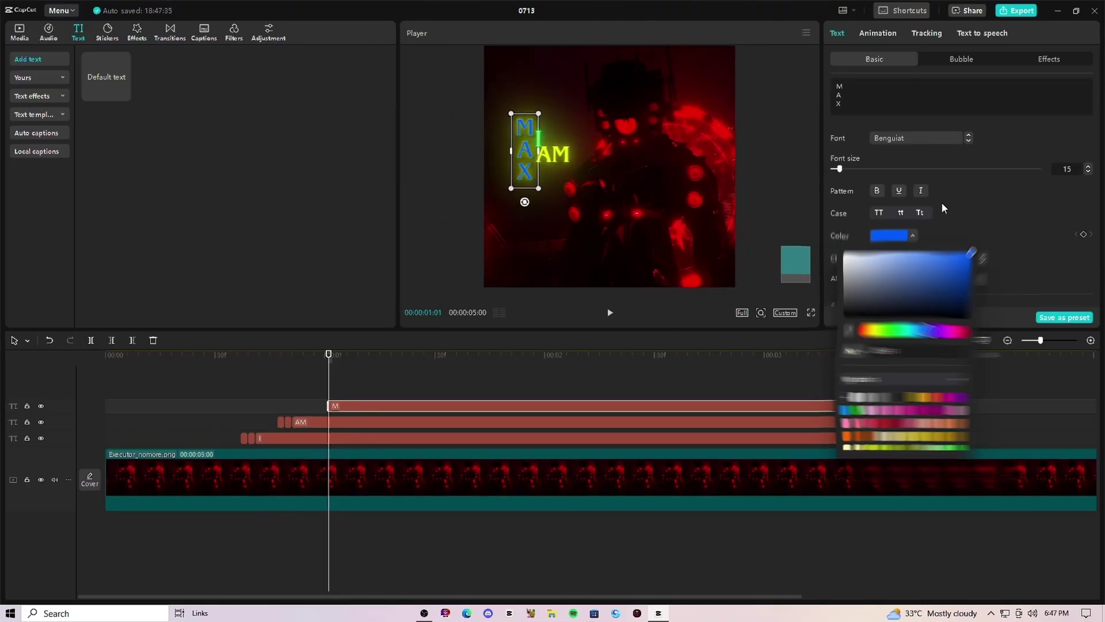
pyautogui.scroll(-10, 942, 209)
pyautogui.click(913, 202)
pyautogui.scroll(5, 1035, 246)
# Step: Split the start of the "M A X" text into two-frame segments and stretch the scale of a short segment
pyautogui.scroll(2, 1037, 246)
pyautogui.press('Right')
pyautogui.press('Right')
pyautogui.moveTo(869, 205); pyautogui.dragTo(888, 238)
pyautogui.click(91, 340)
pyautogui.click(91, 340)
# Step: Play back the text animation and trim the ends of all three text clips to 00:00:02:09
pyautogui.click(189, 385)
pyautogui.press('space')
pyautogui.press('space')
pyautogui.moveTo(391, 378); pyautogui.dragTo(495, 438)
pyautogui.click(133, 341)
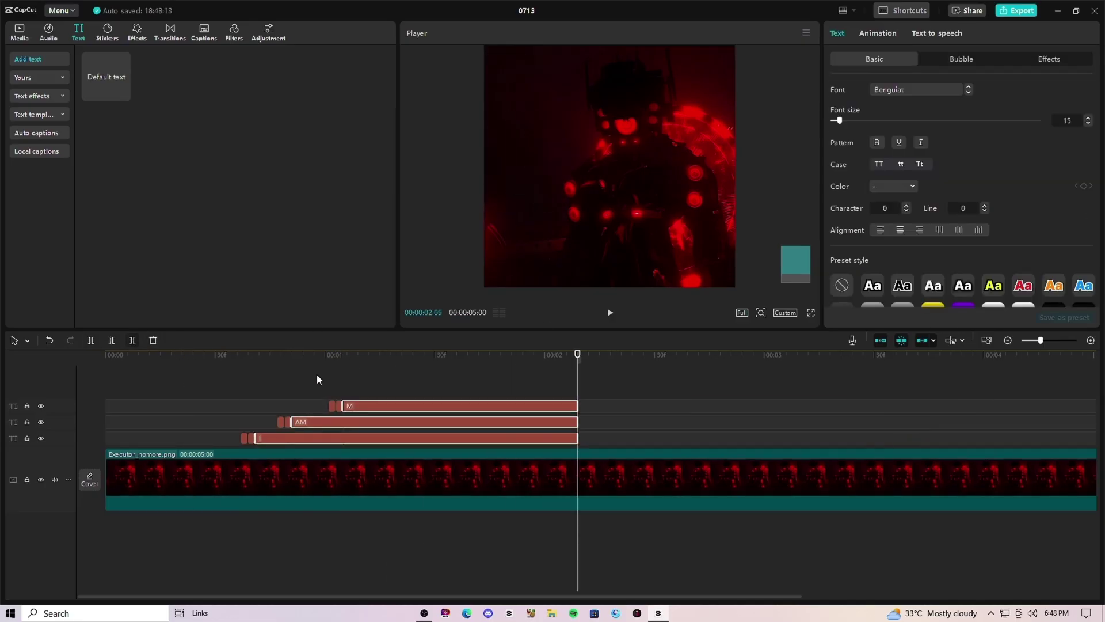
# Step: Combine all the "I", "AM" and "M A X" text segments into one compound clip
pyautogui.moveTo(217, 379); pyautogui.dragTo(474, 437)
pyautogui.rightClick(475, 437)
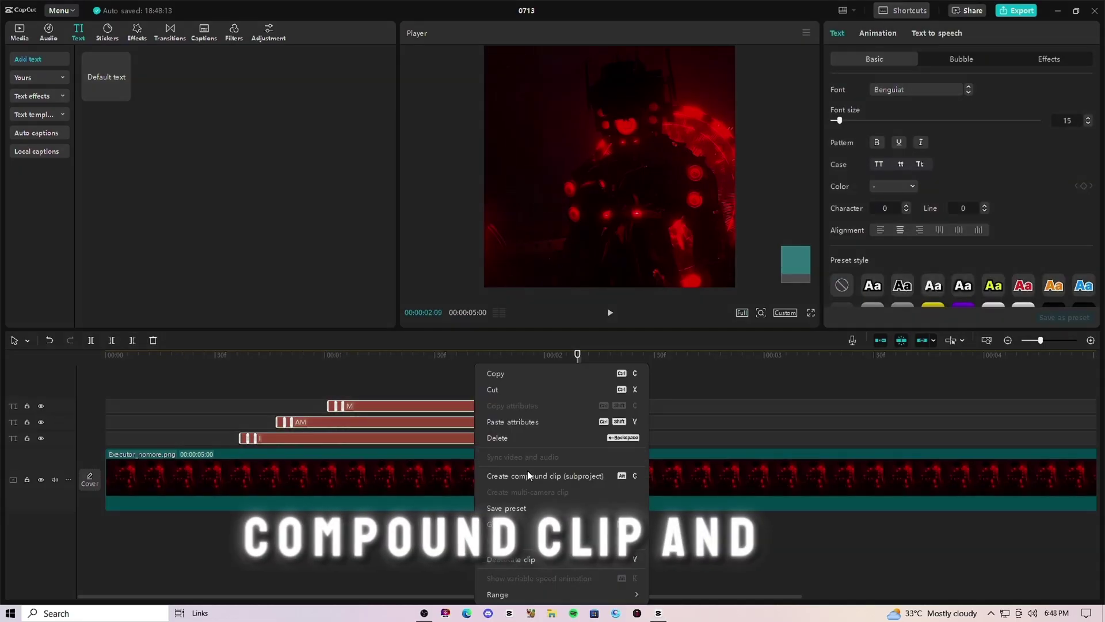
pyautogui.click(528, 471)
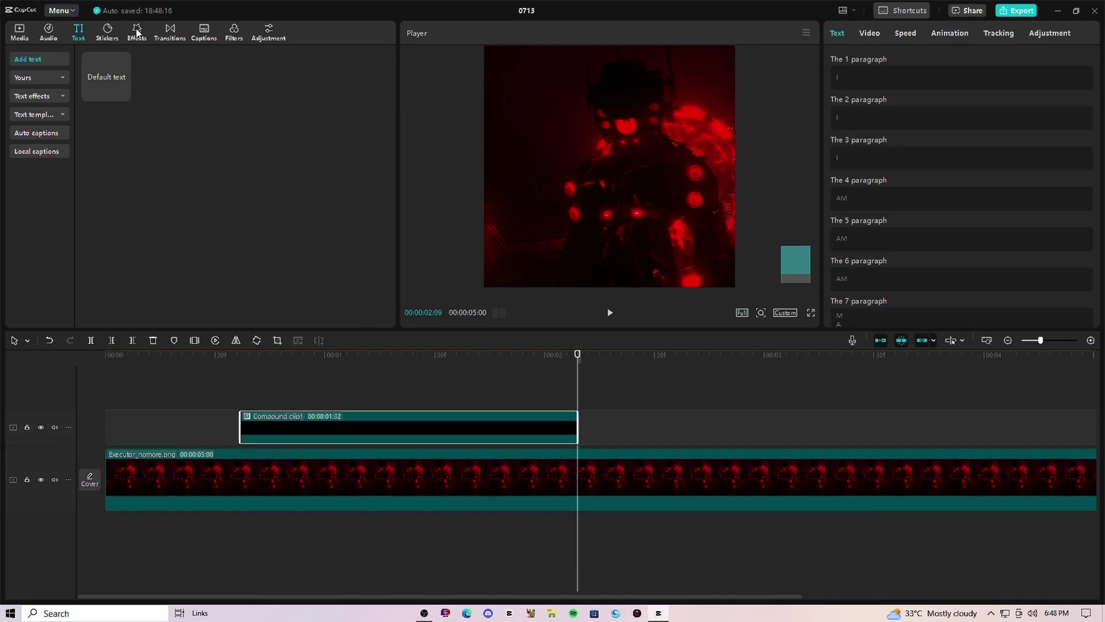
# Step: Apply the Color Flicker video effect to the text compound clip and go to 00:00:01:02
pyautogui.click(137, 31)
pyautogui.scroll(-5, 275, 137)
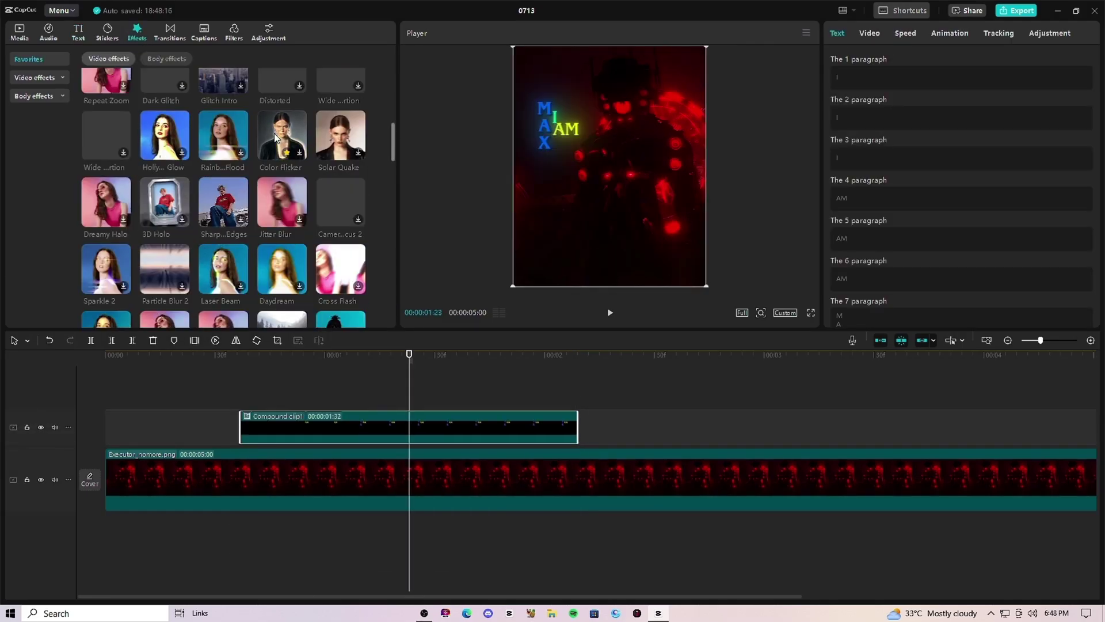
pyautogui.moveTo(276, 137); pyautogui.dragTo(319, 426)
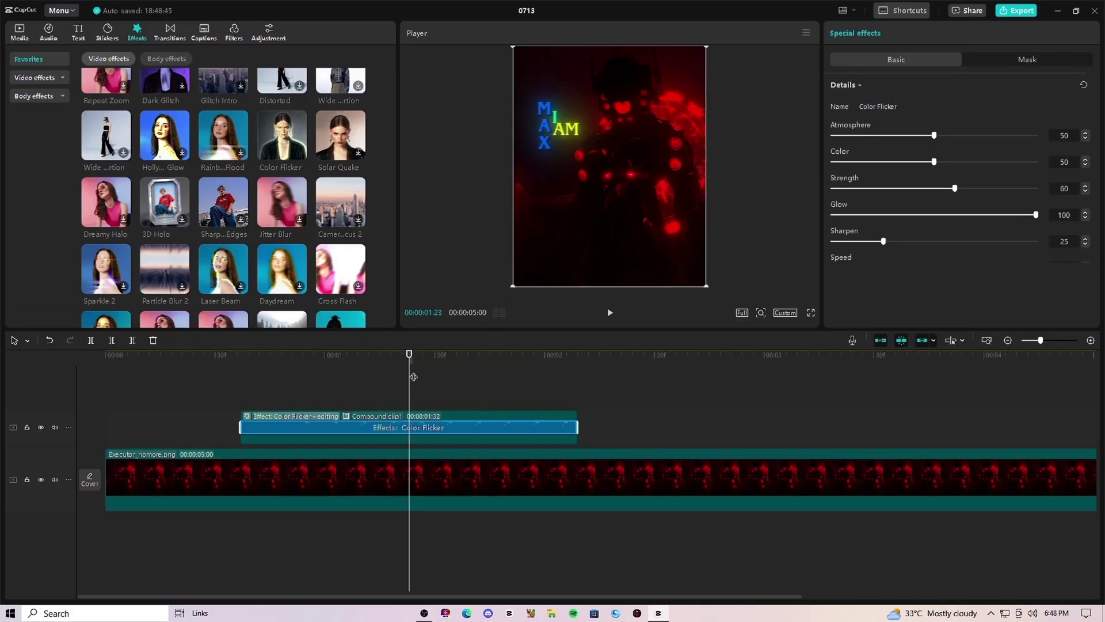
pyautogui.moveTo(409, 381); pyautogui.dragTo(334, 391)
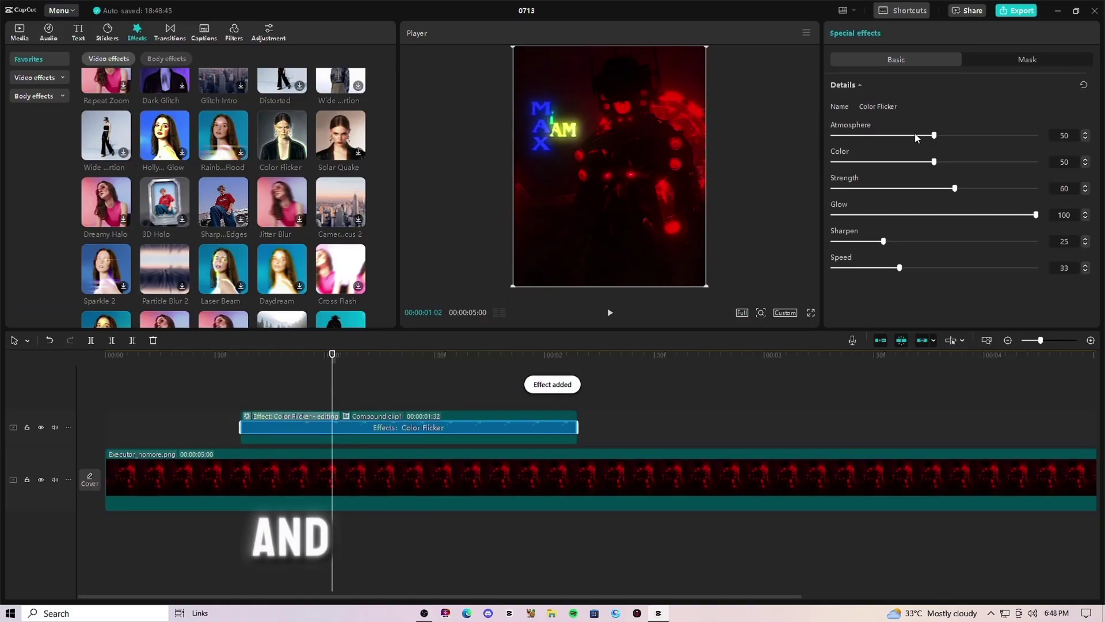
# Step: Set Color Flicker to Atmosphere 0, Color 0, Strength 25, Glow 0, Sharpen 0 and Speed 100, and play back the result
pyautogui.moveTo(934, 135); pyautogui.dragTo(769, 155)
pyautogui.moveTo(934, 162); pyautogui.dragTo(774, 177)
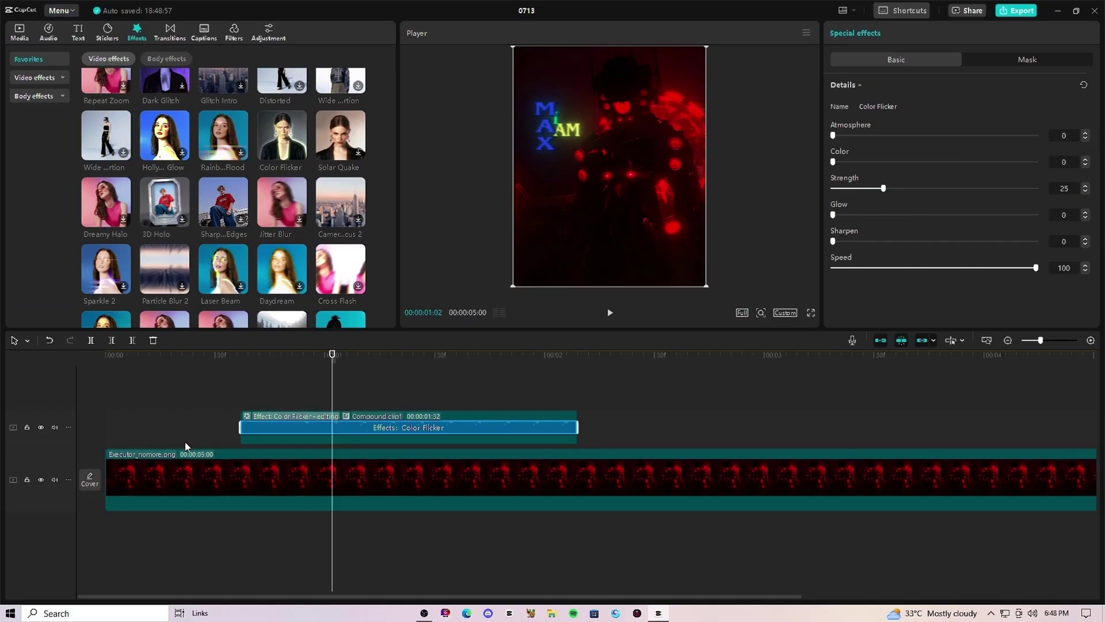
pyautogui.click(223, 407)
pyautogui.press('space')
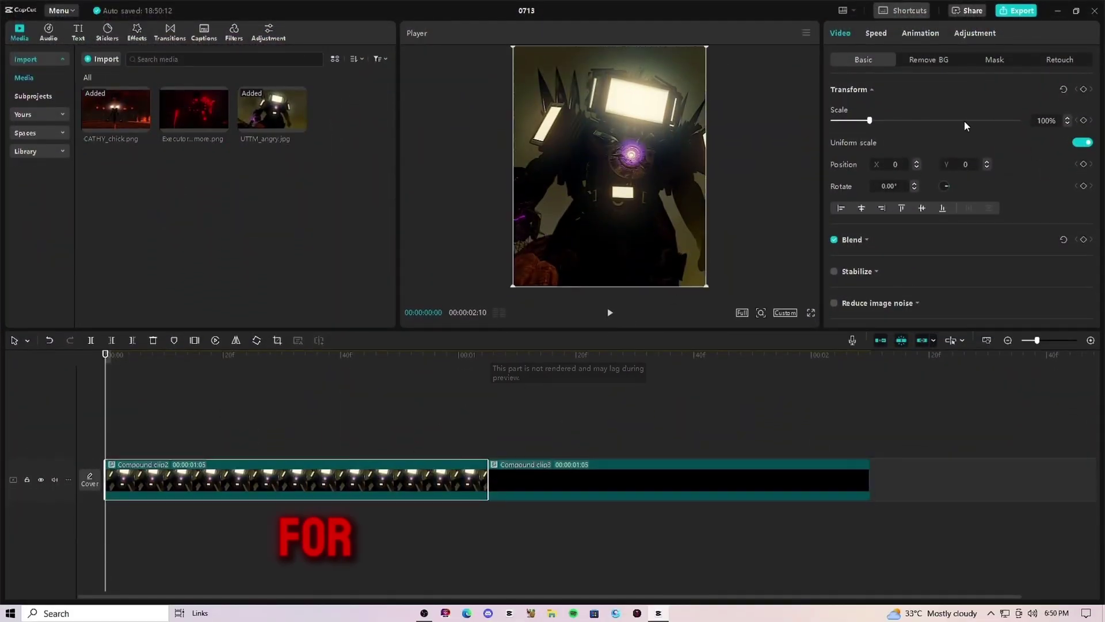
# Step: Add transform keyframes at the start and at 00:00:00:48 of the first compound clip, moving the second one nearer the clip's end
pyautogui.click(1084, 90)
pyautogui.press('space')
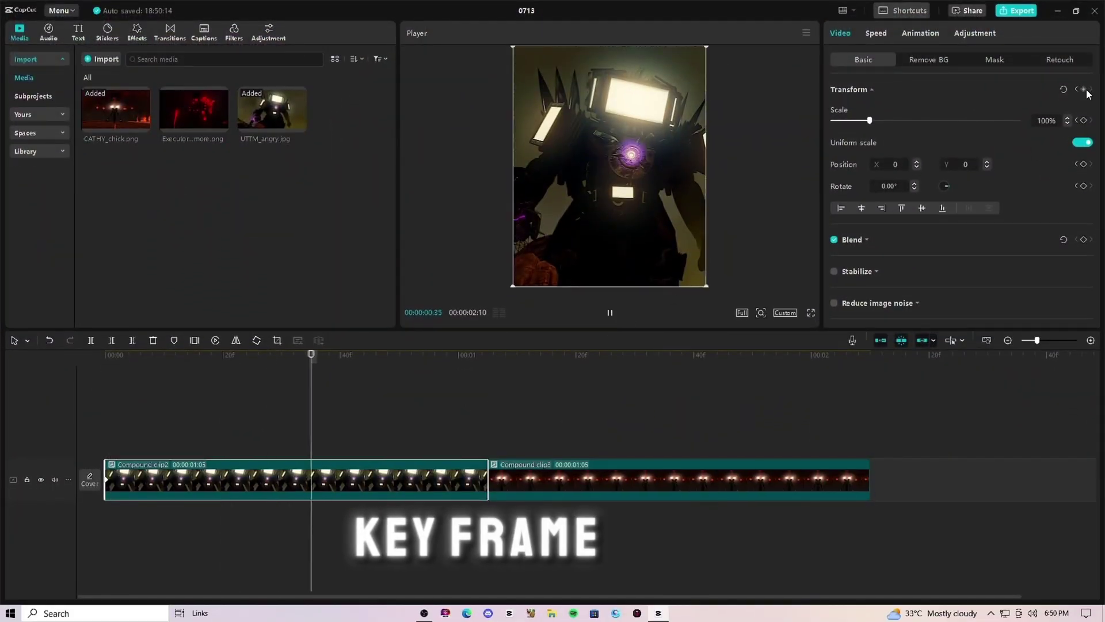
pyautogui.press('space')
pyautogui.click(1084, 89)
pyautogui.moveTo(388, 479); pyautogui.dragTo(606, 475)
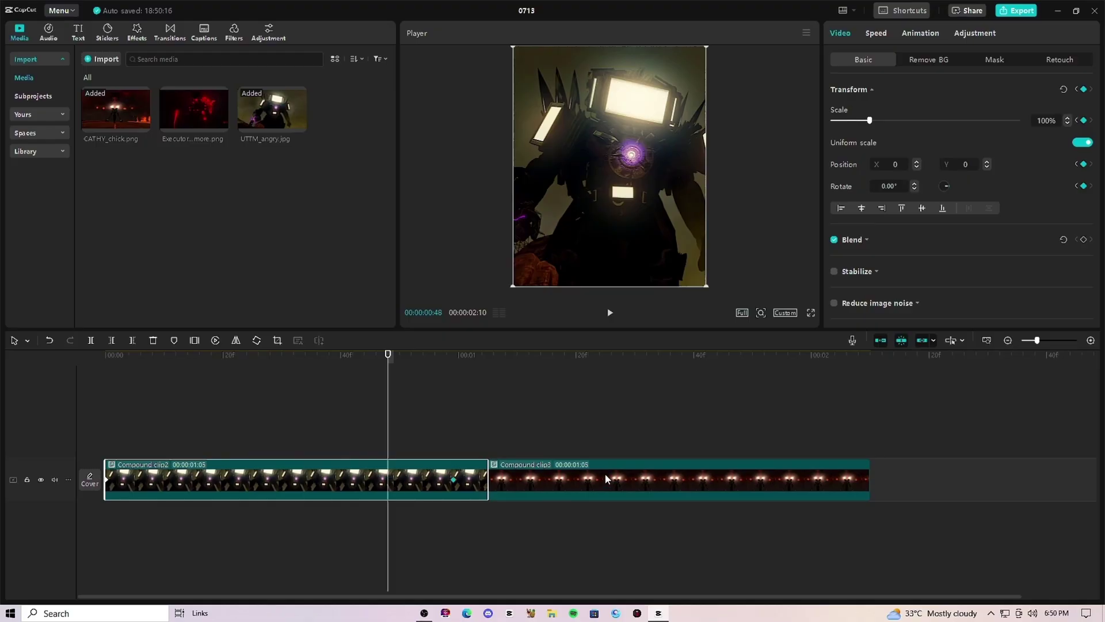
pyautogui.click(188, 436)
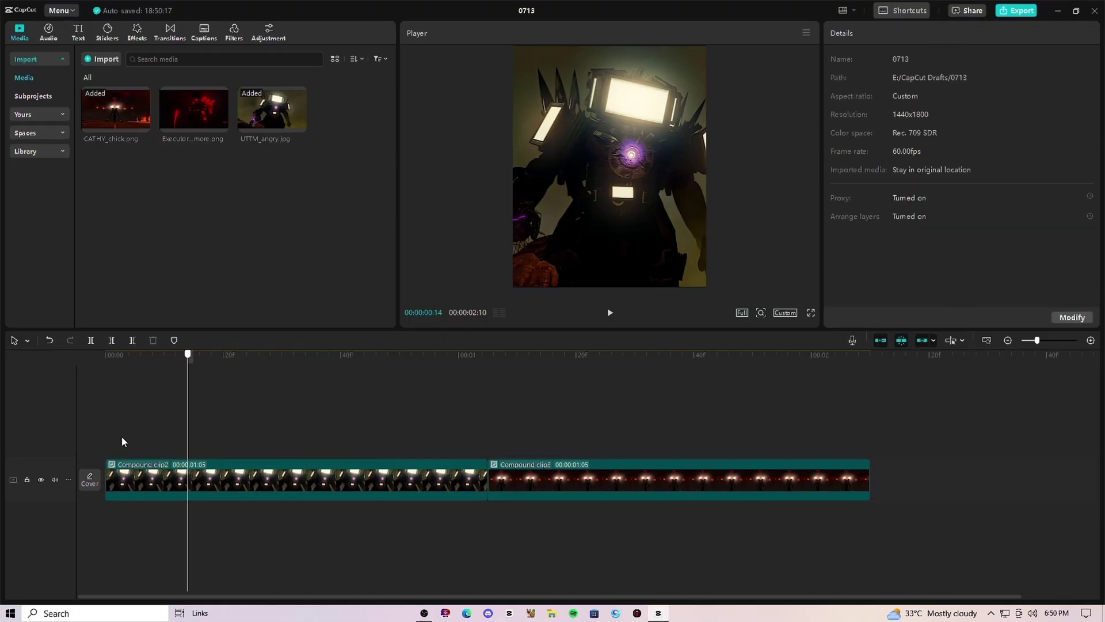
# Step: Set the scale keyframe at the start of the first compound clip to 170%
pyautogui.click(105, 443)
pyautogui.click(167, 473)
pyautogui.click(885, 120)
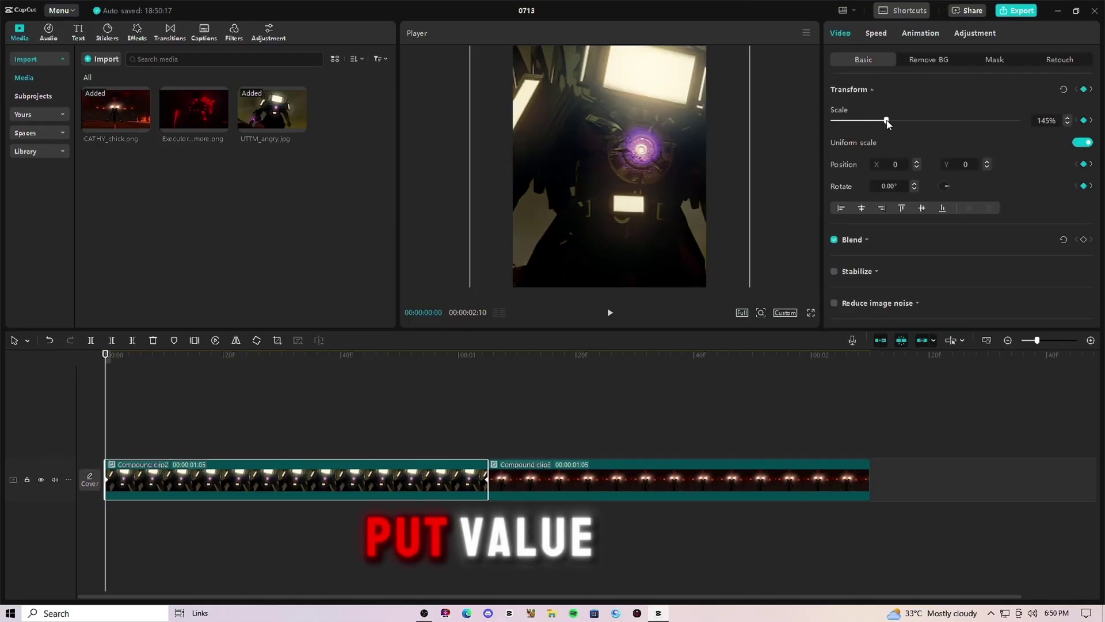
pyautogui.click(1068, 118)
pyautogui.click(1069, 119)
pyautogui.click(1069, 118)
pyautogui.click(1068, 118)
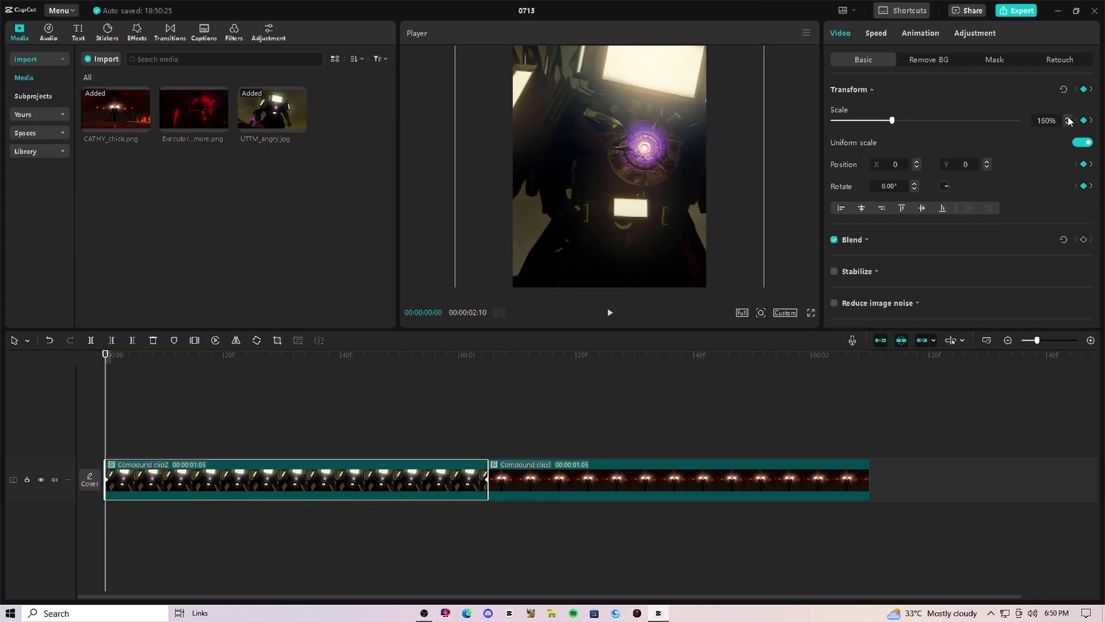
pyautogui.click(1069, 118)
pyautogui.click(1069, 119)
pyautogui.click(1069, 118)
pyautogui.click(1069, 119)
pyautogui.click(1069, 118)
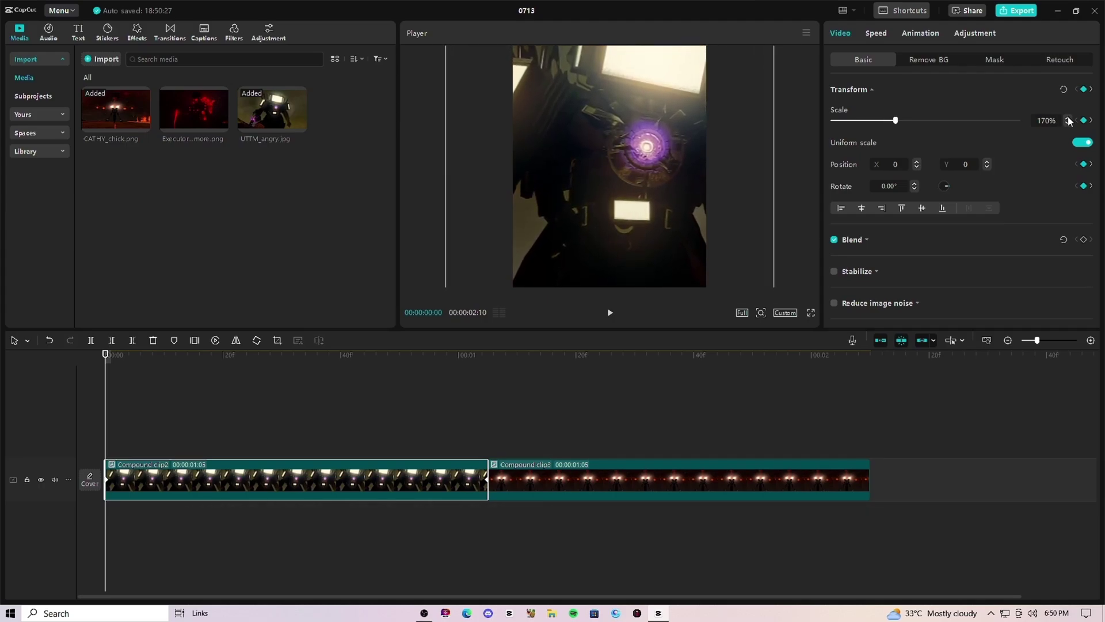
# Step: Go to the first compound clip's end at 00:00:01:05 and display the clip's variable speed animation graph
pyautogui.moveTo(104, 436); pyautogui.dragTo(487, 415)
pyautogui.rightClick(432, 478)
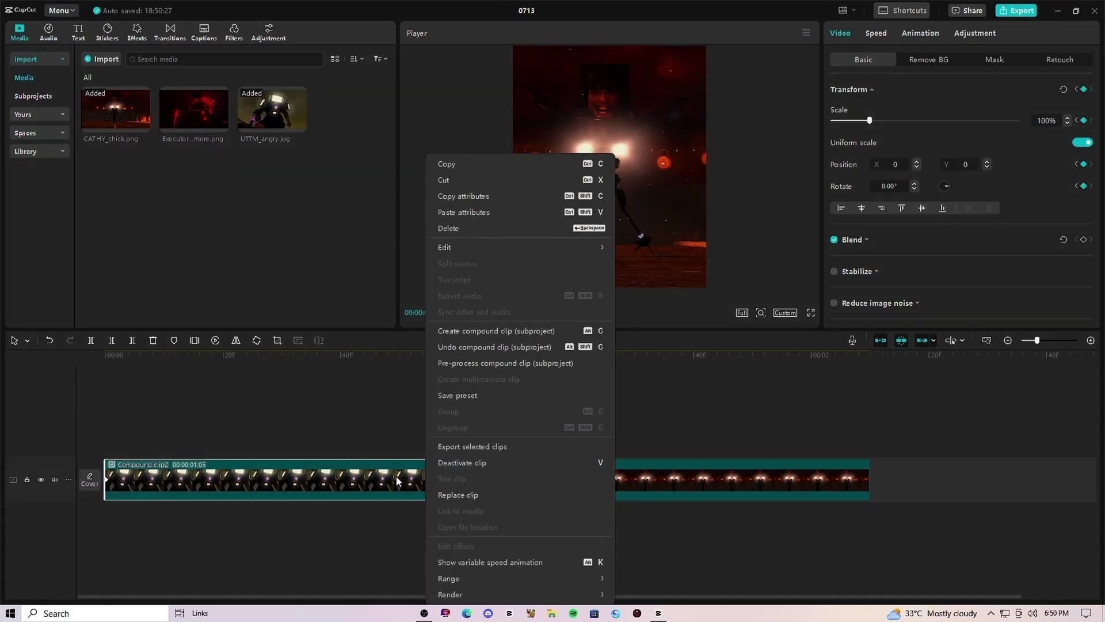
pyautogui.click(403, 480)
pyautogui.rightClick(382, 483)
pyautogui.click(415, 563)
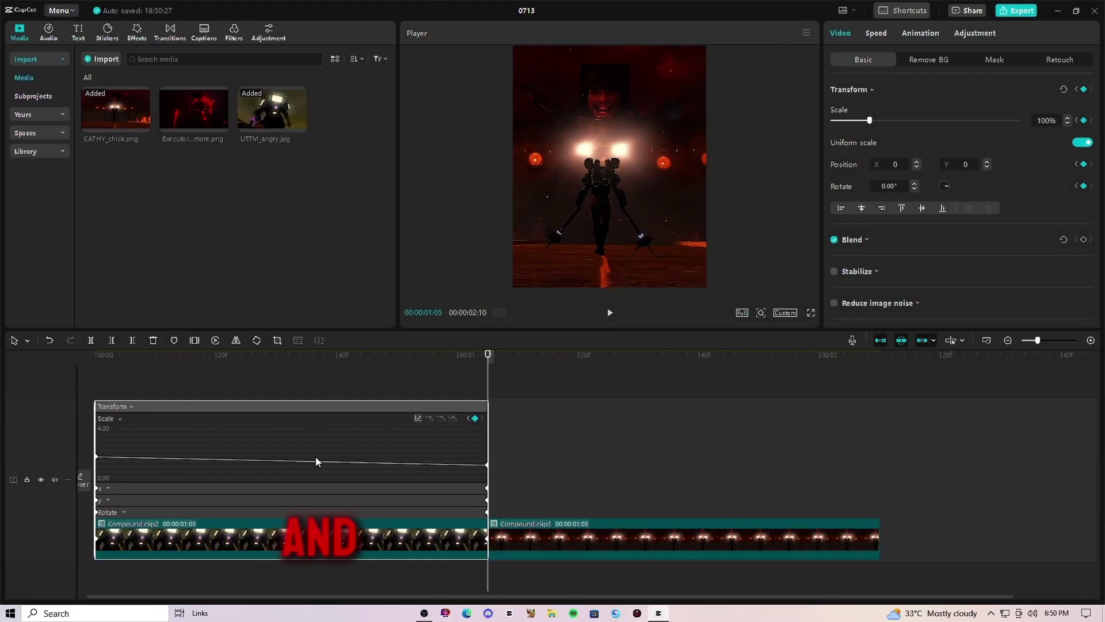
pyautogui.scroll(1, 345, 598)
pyautogui.scroll(1, 119, 456)
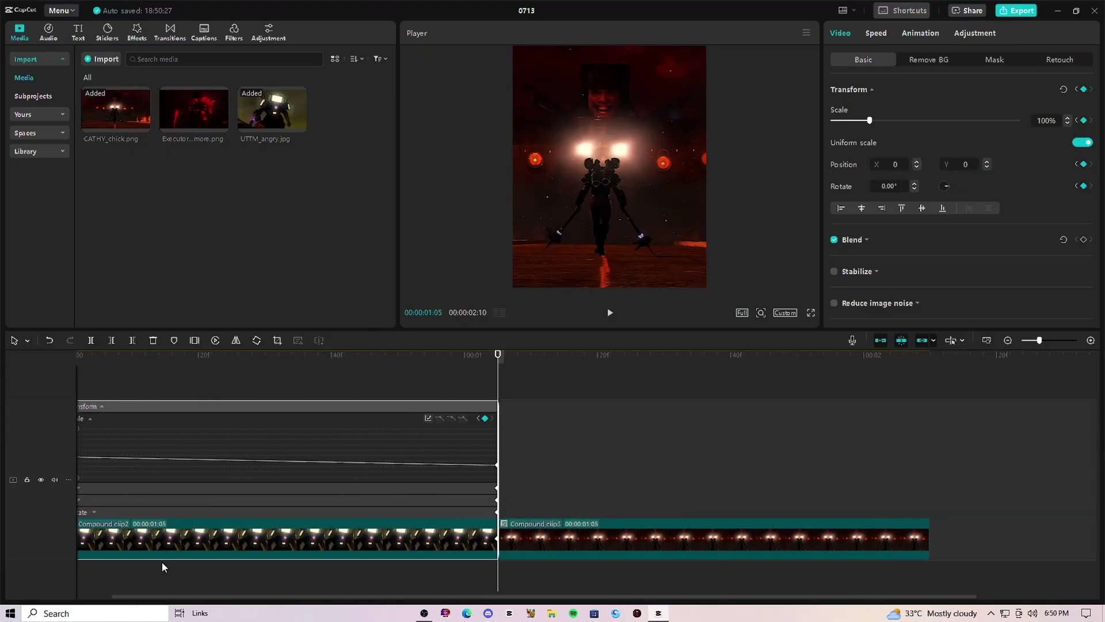
pyautogui.moveTo(159, 599); pyautogui.dragTo(74, 475)
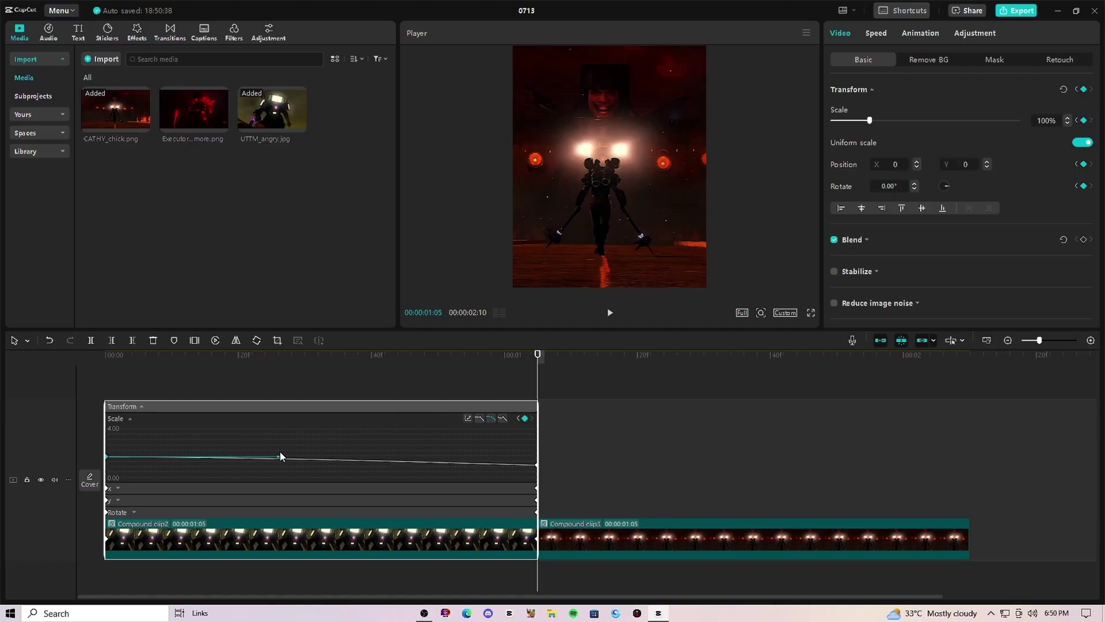
# Step: Bend the first compound clip's scale curve at its start and end keyframes and hide the graph
pyautogui.moveTo(278, 456); pyautogui.dragTo(180, 461)
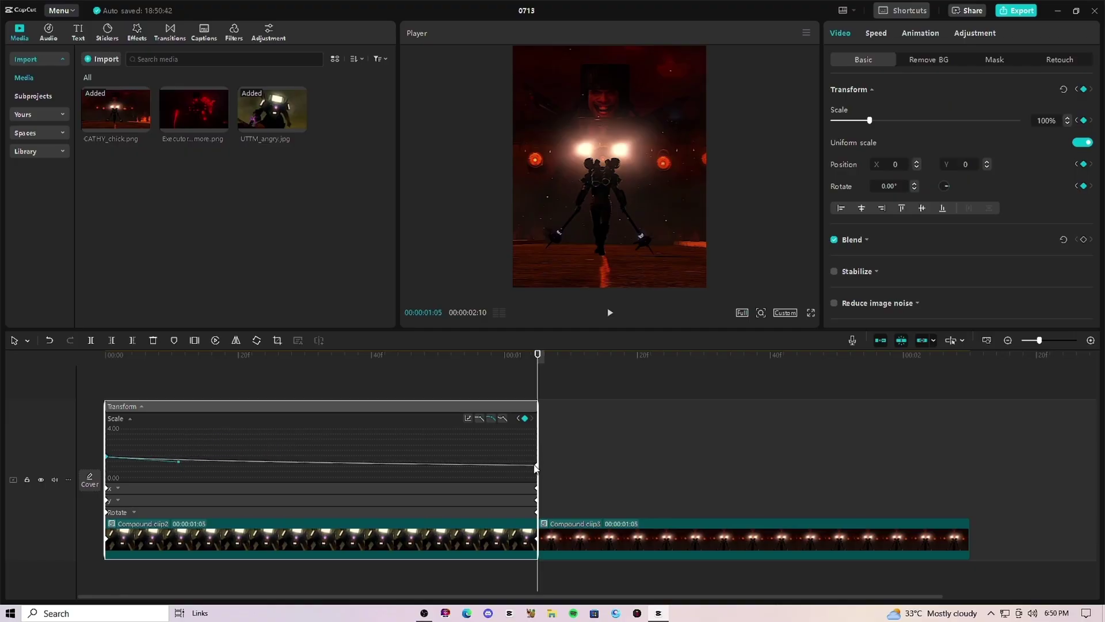
pyautogui.click(489, 419)
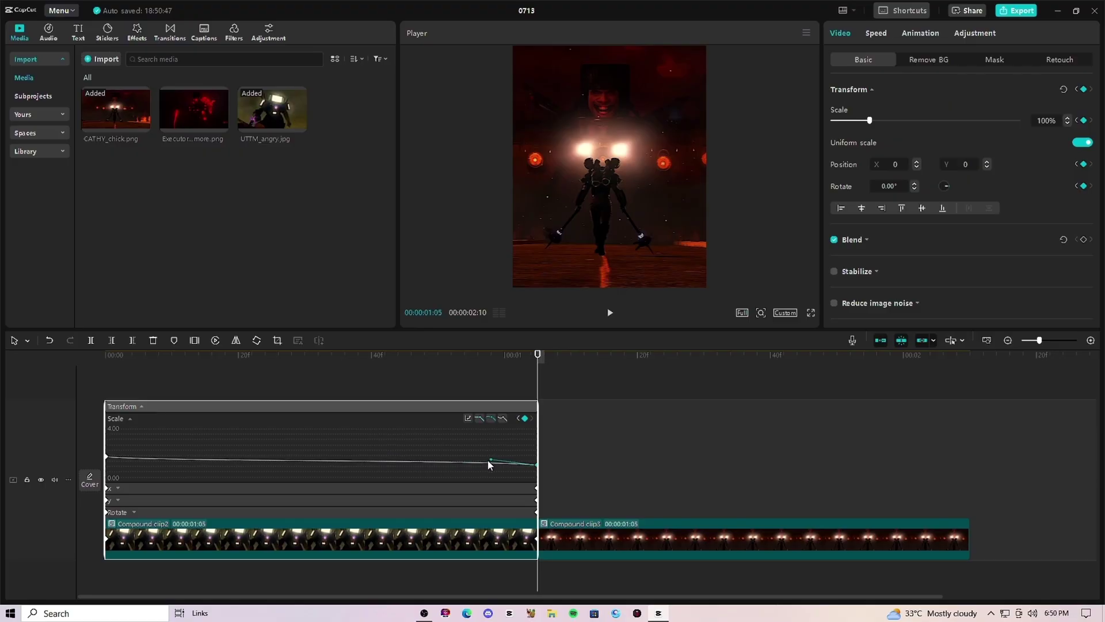
pyautogui.rightClick(457, 517)
pyautogui.click(445, 549)
pyautogui.rightClick(429, 540)
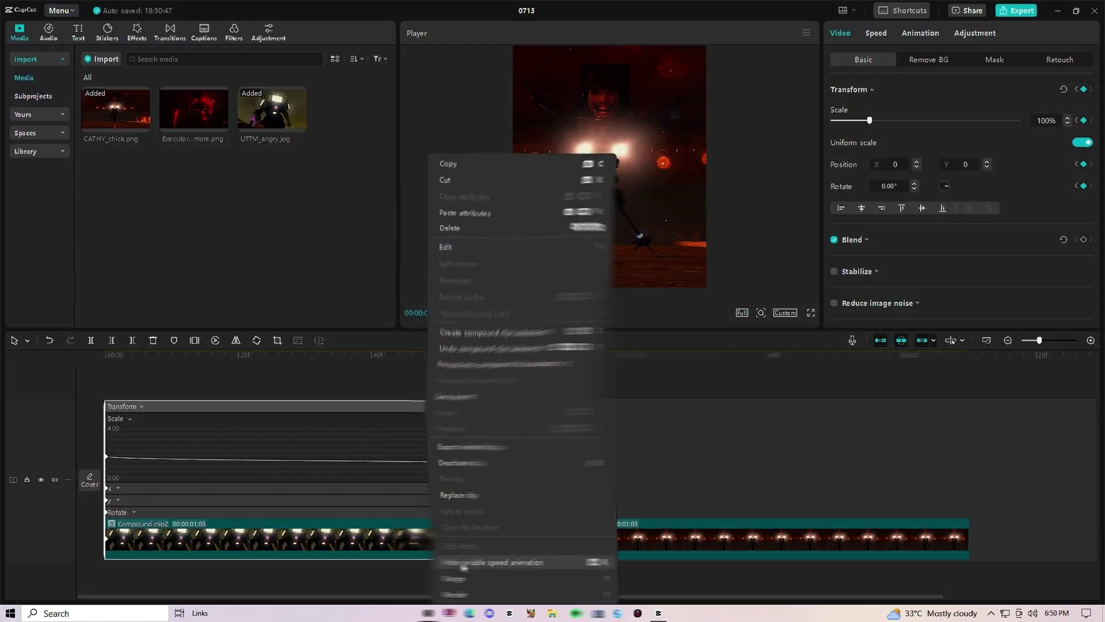
pyautogui.click(461, 565)
# Step: Play back the first compound clip's zoom-out from the start of the timeline
pyautogui.click(427, 432)
pyautogui.moveTo(427, 431); pyautogui.dragTo(8, 422)
pyautogui.press('space')
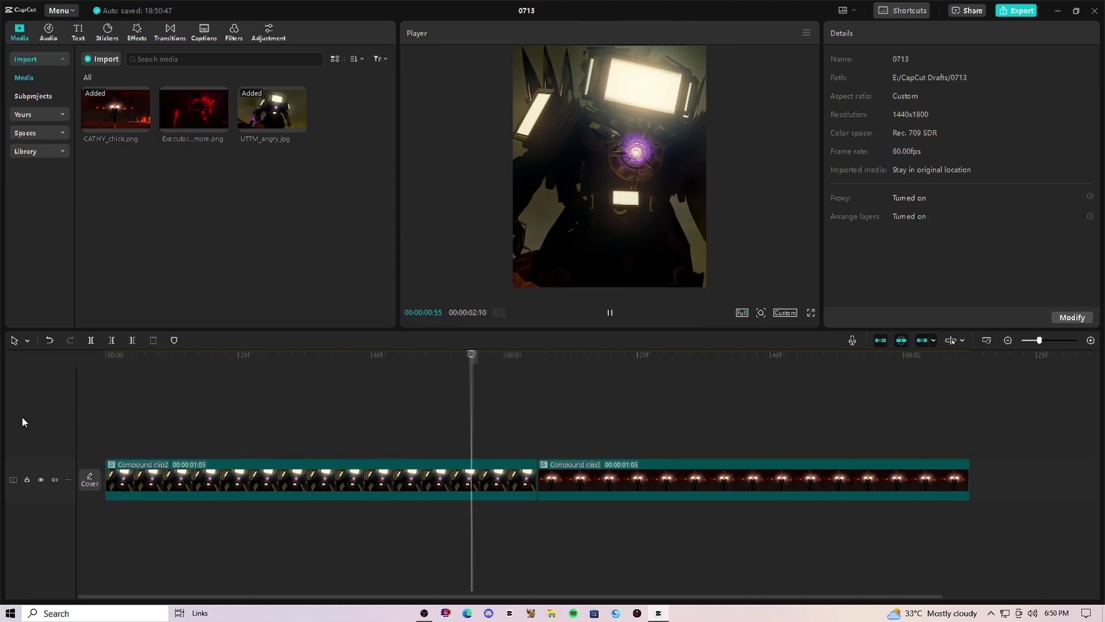
pyautogui.press('space')
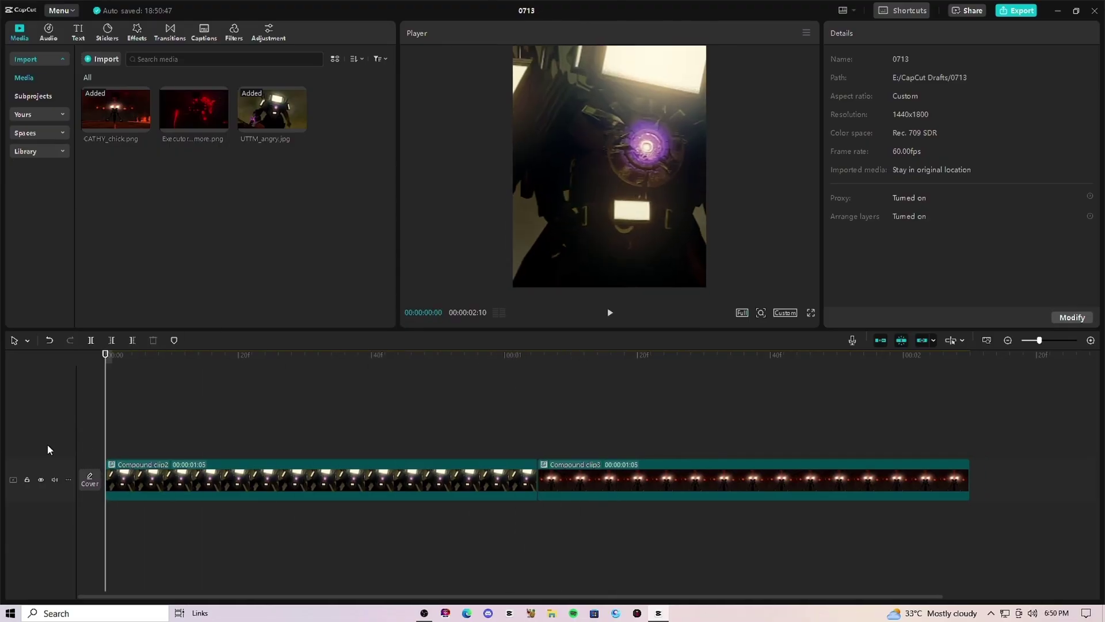
pyautogui.press('space')
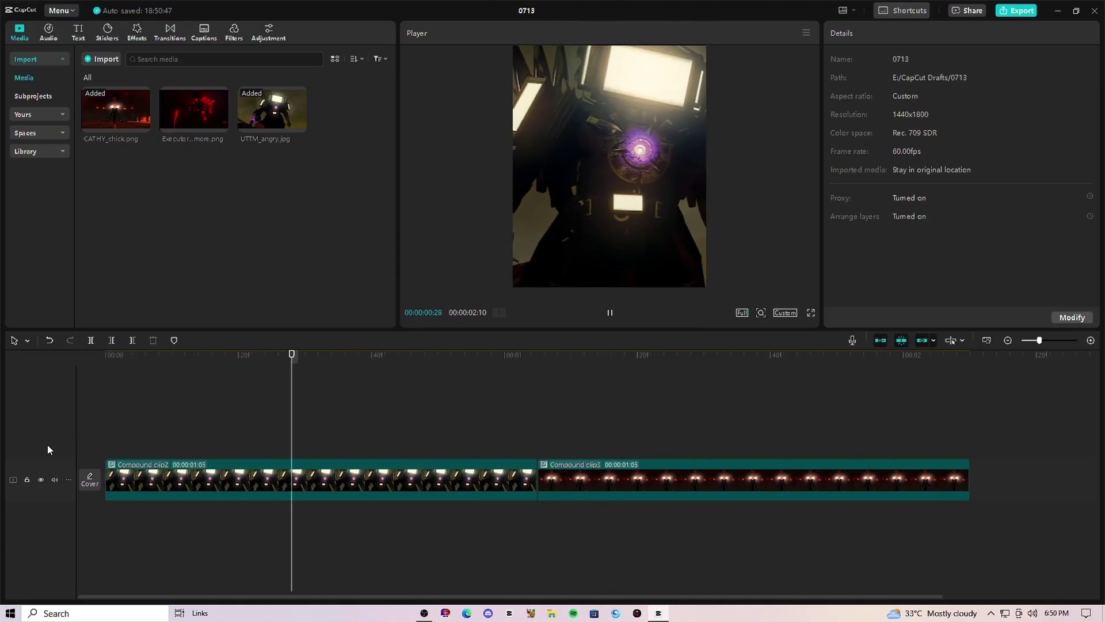
pyautogui.press('space')
# Step: Copy the first compound clip's transform keyframes onto the second clip from 00:00:01:05 and play back the result
pyautogui.click(117, 476)
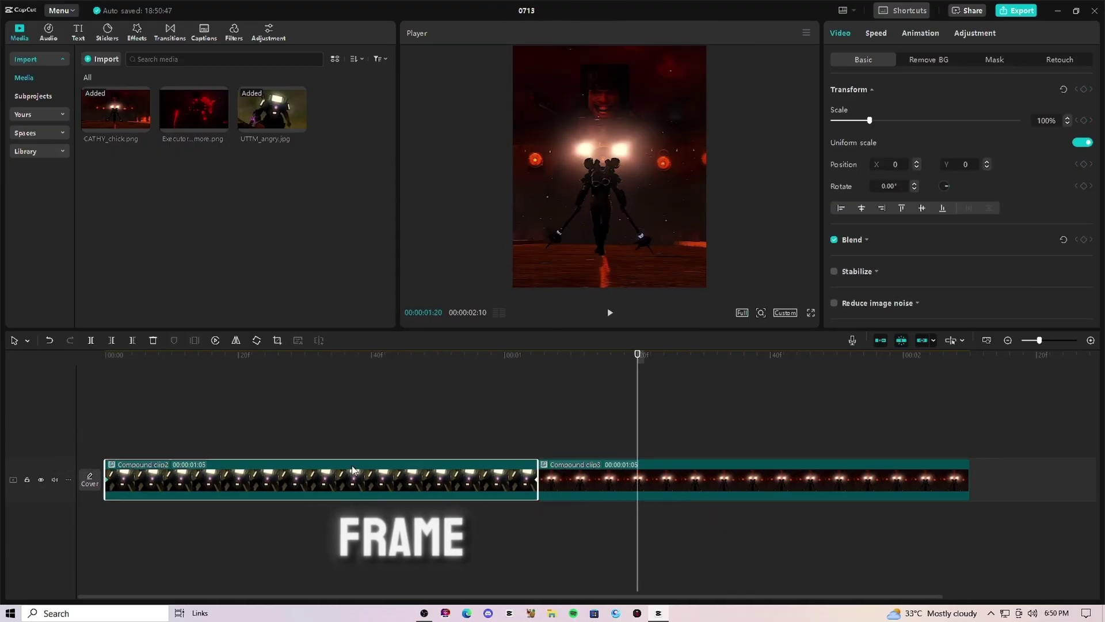
pyautogui.click(536, 482)
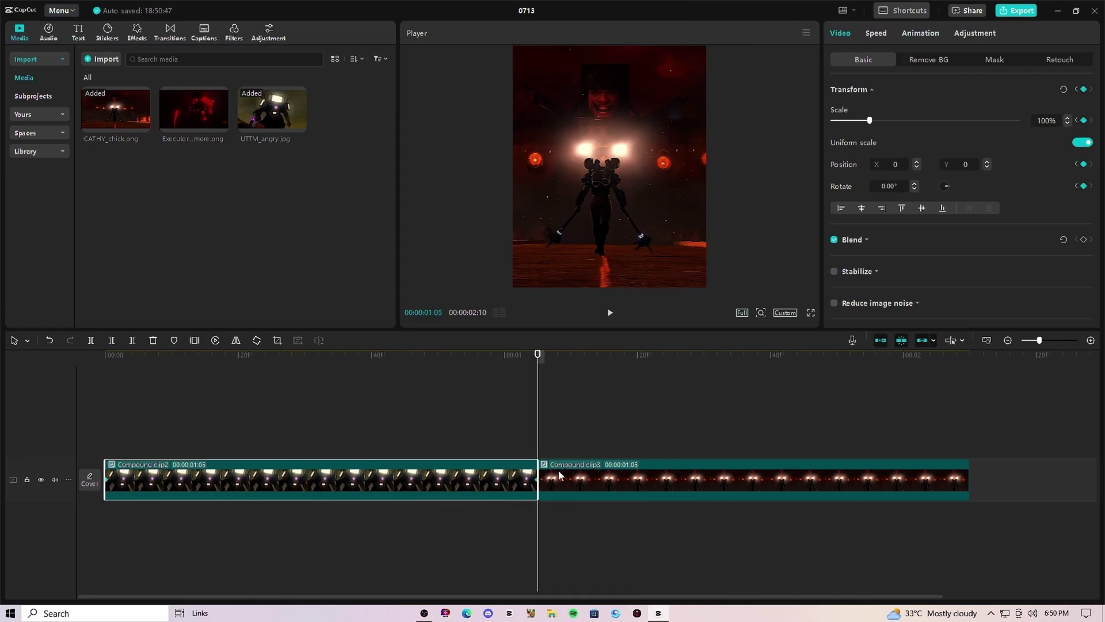
pyautogui.click(560, 474)
pyautogui.hotkey('ctrl', 'v')
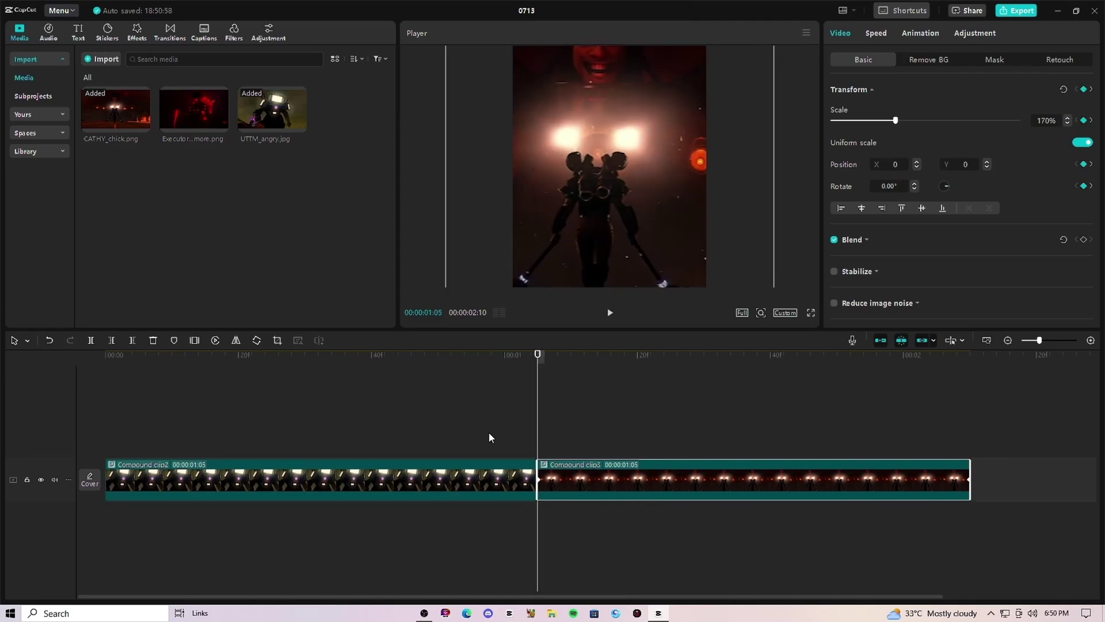
pyautogui.click(489, 437)
pyautogui.press('Up')
pyautogui.press('space')
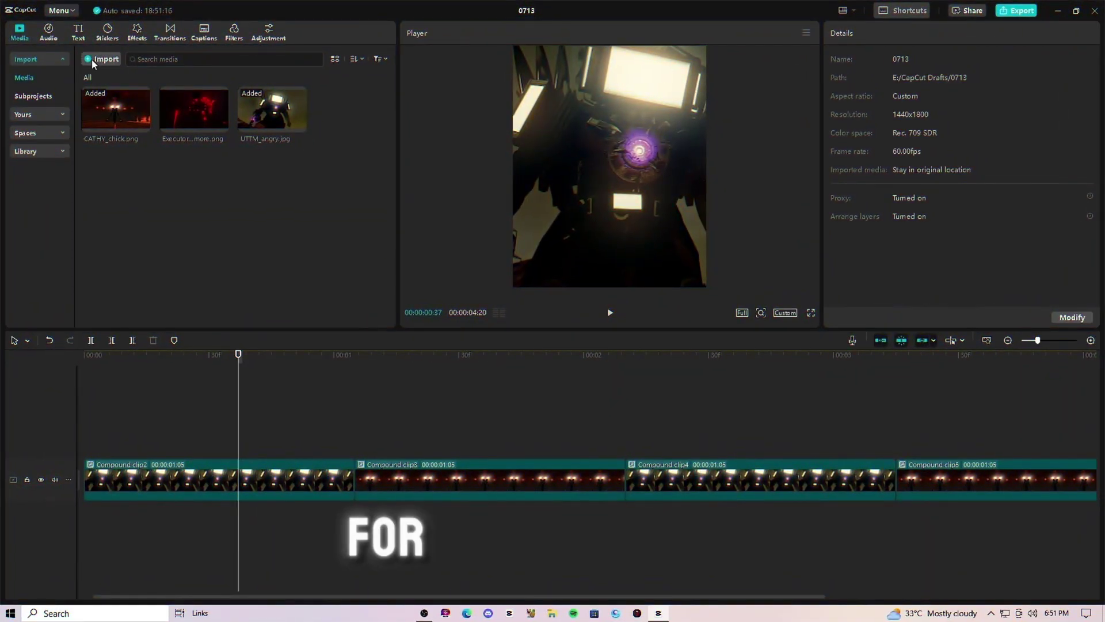
# Step: Add the Shake video effect above the clips at 00:00:00:35 and keyframe its Strength at 0
pyautogui.click(137, 32)
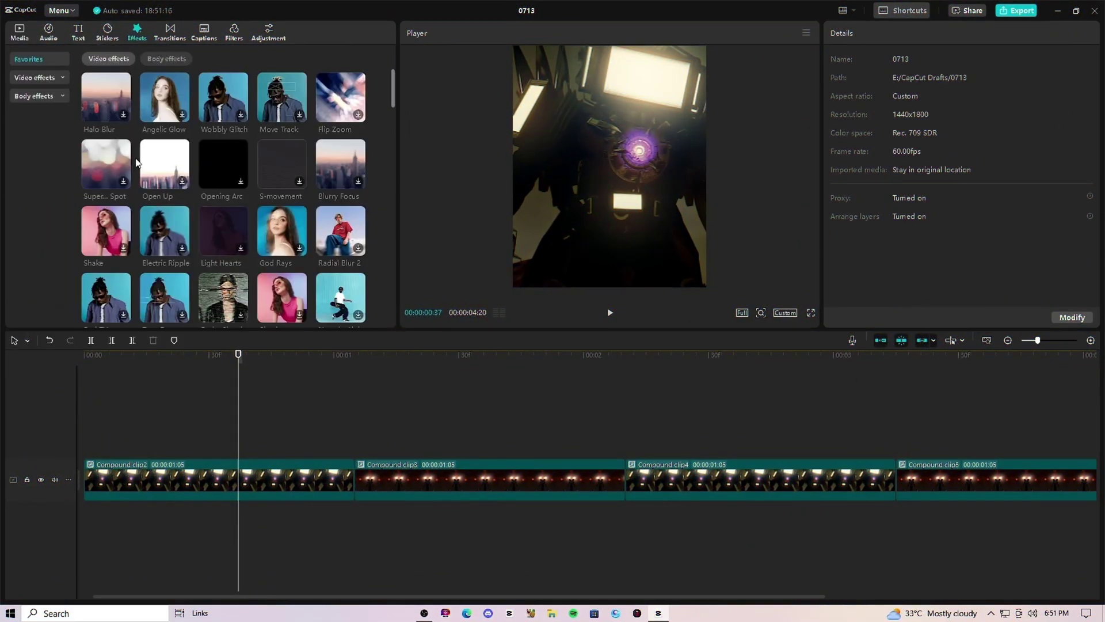
pyautogui.moveTo(108, 233); pyautogui.dragTo(230, 448)
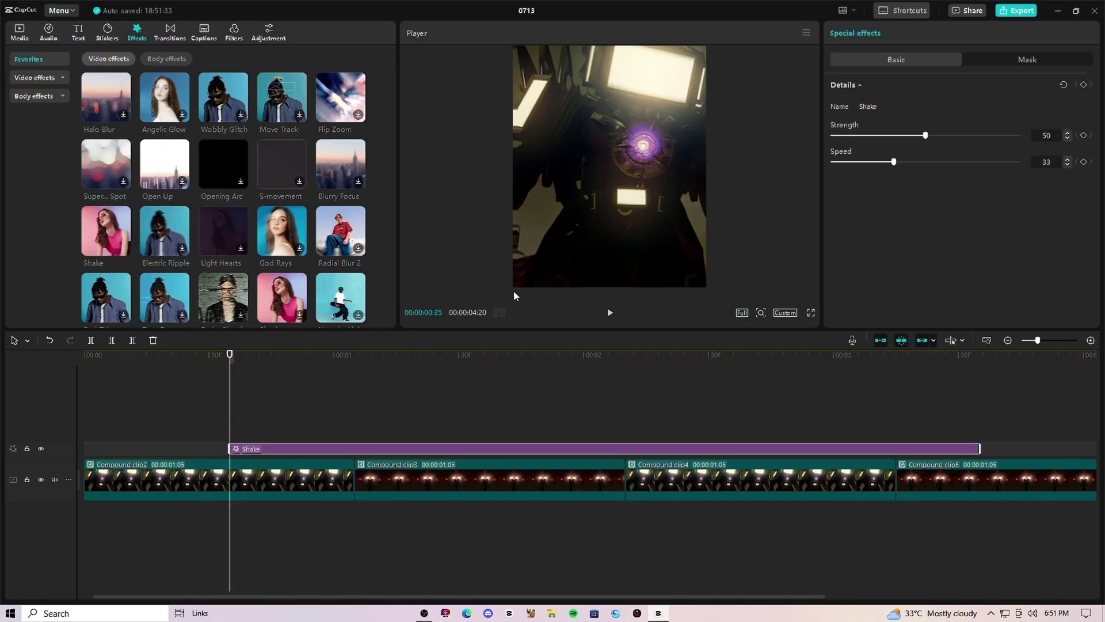
pyautogui.moveTo(926, 134); pyautogui.dragTo(879, 135)
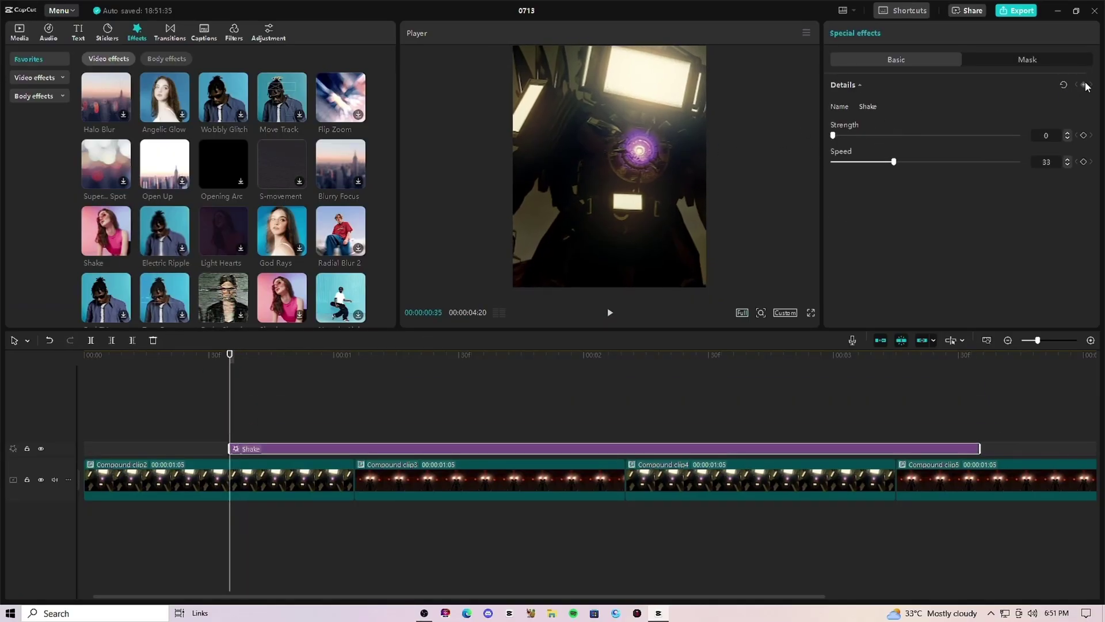
# Step: Split the Shake effect at 00:00:01:05, with Strength keyframed at 100 ending the first part and 50 starting the second
pyautogui.moveTo(229, 424); pyautogui.dragTo(353, 430)
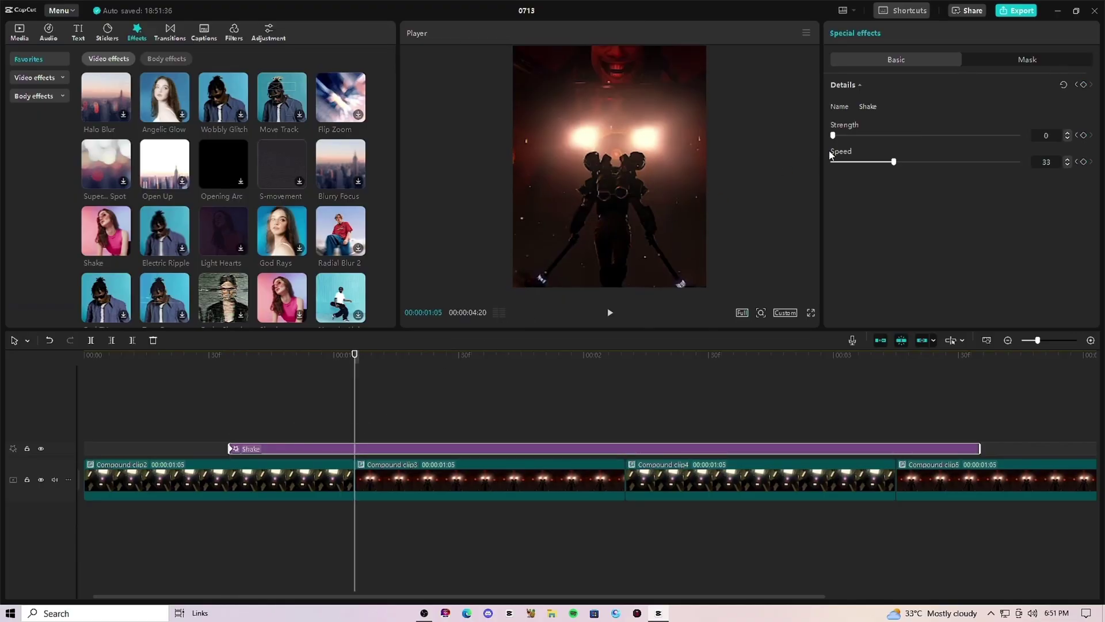
pyautogui.click(91, 340)
pyautogui.click(913, 135)
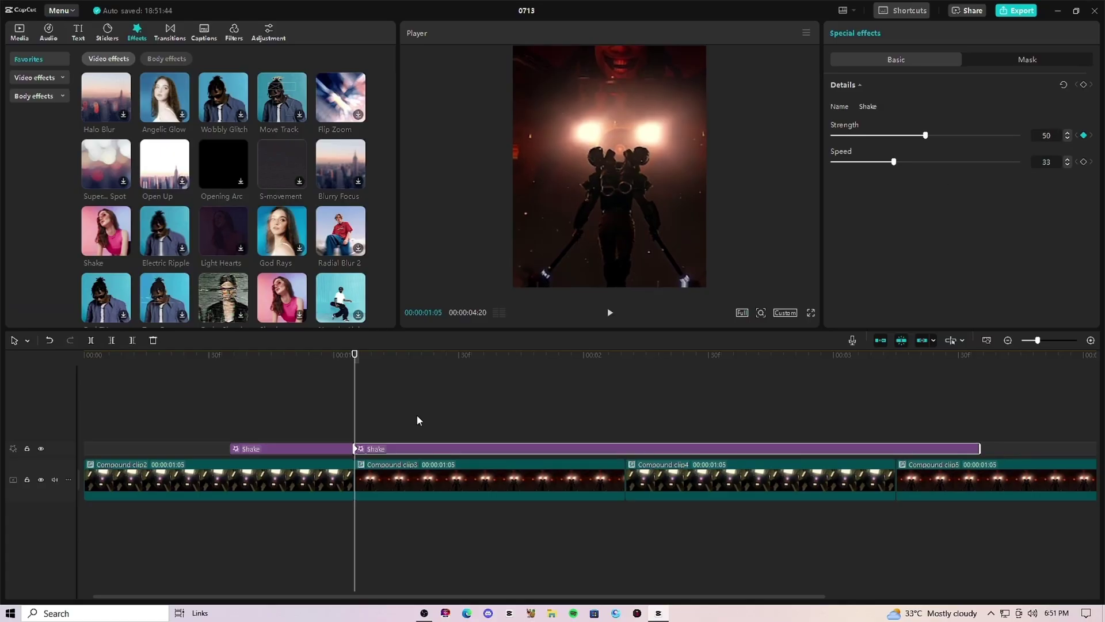
# Step: Keyframe the second Shake segment's Strength at 0 at 00:00:01:35 and trim off the rest of the segment
pyautogui.moveTo(356, 429); pyautogui.dragTo(484, 417)
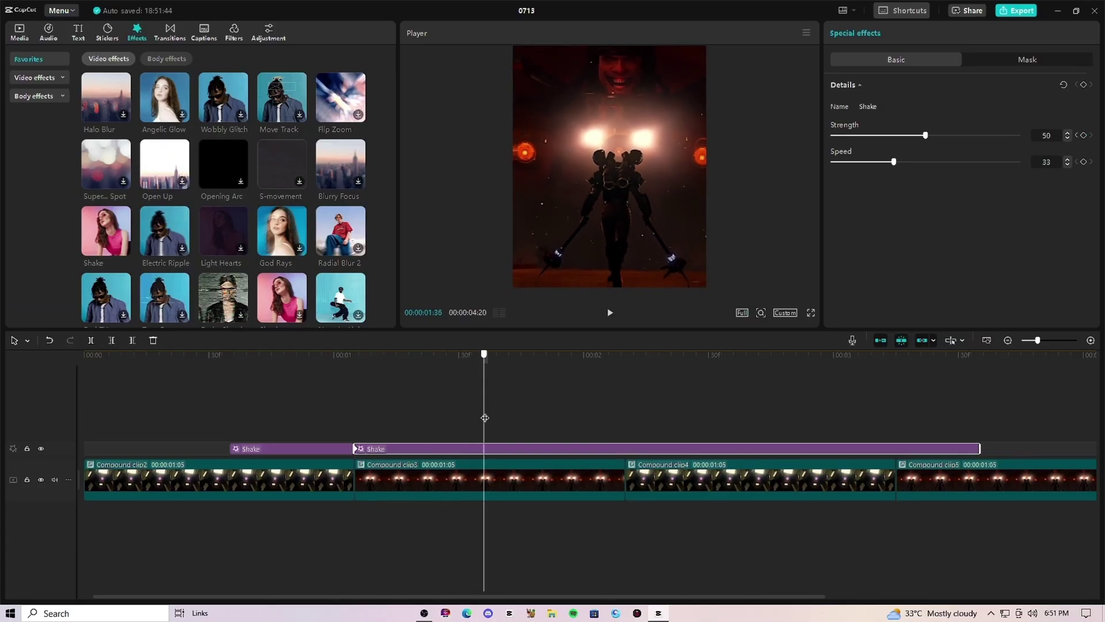
pyautogui.moveTo(924, 136); pyautogui.dragTo(823, 172)
pyautogui.click(132, 340)
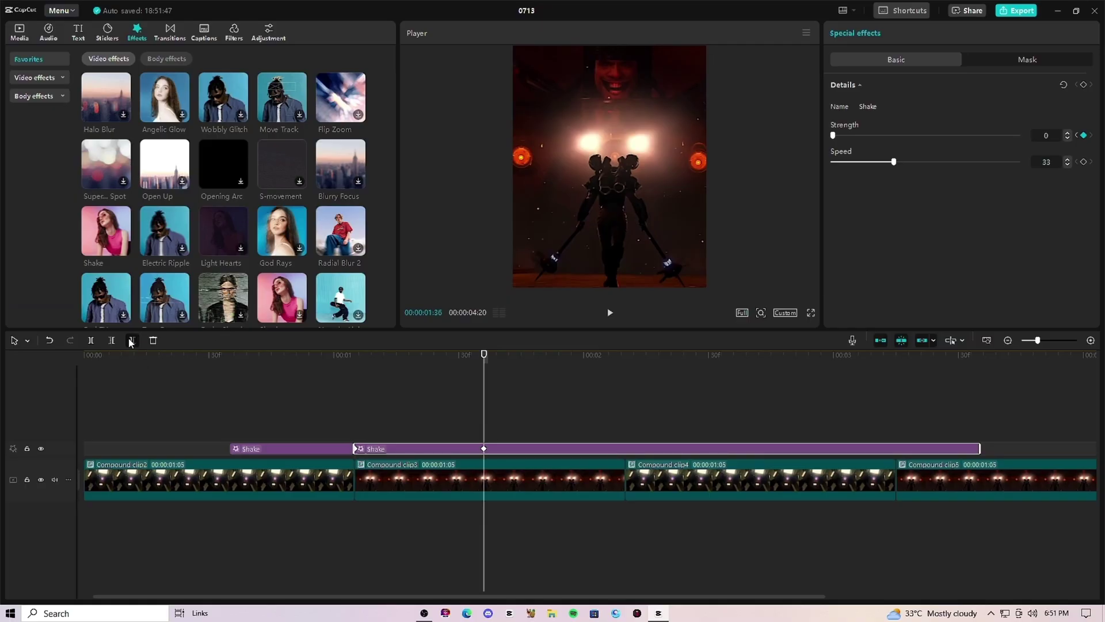
# Step: Apply the Quad In preset curve to the first Shake segment's Strength animation and hide its graph
pyautogui.rightClick(267, 450)
pyautogui.click(305, 560)
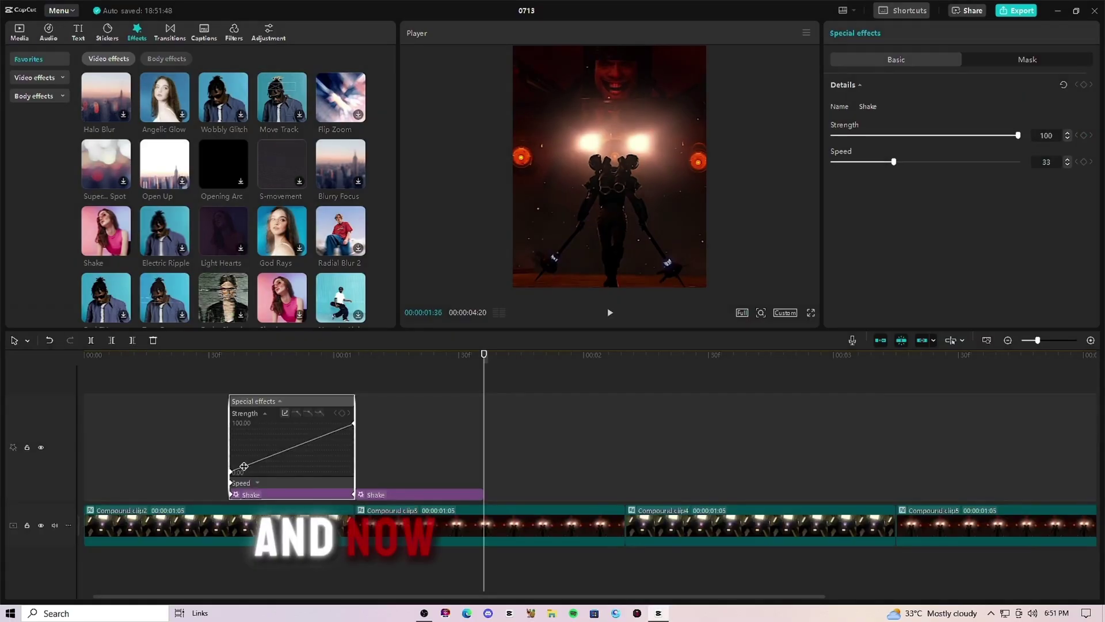
pyautogui.scroll(1, 248, 487)
pyautogui.click(151, 494)
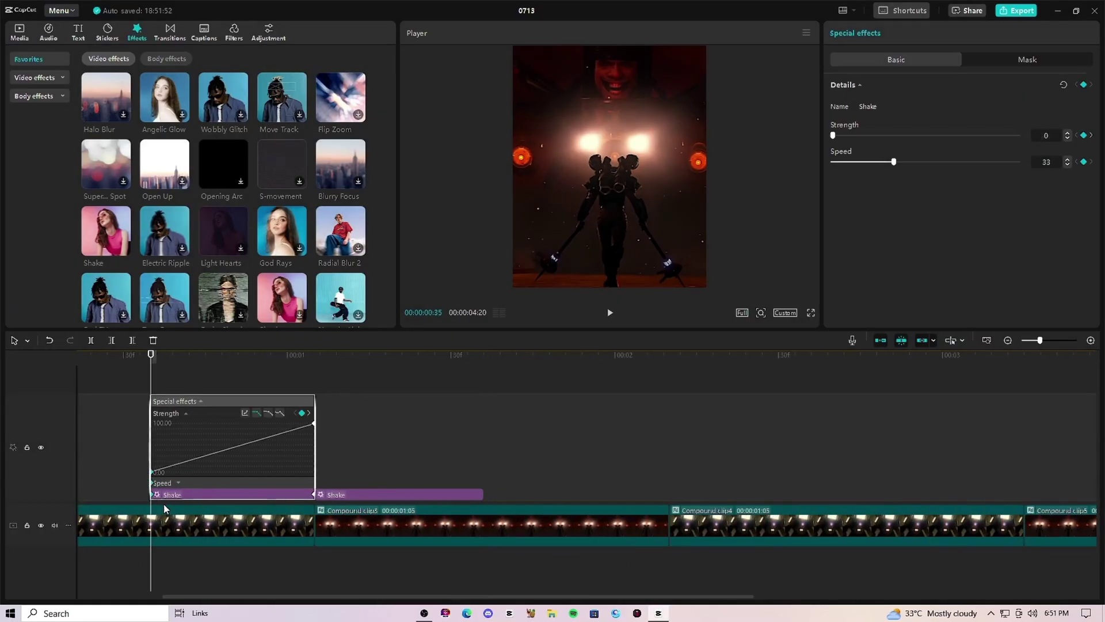
pyautogui.moveTo(247, 597); pyautogui.dragTo(192, 597)
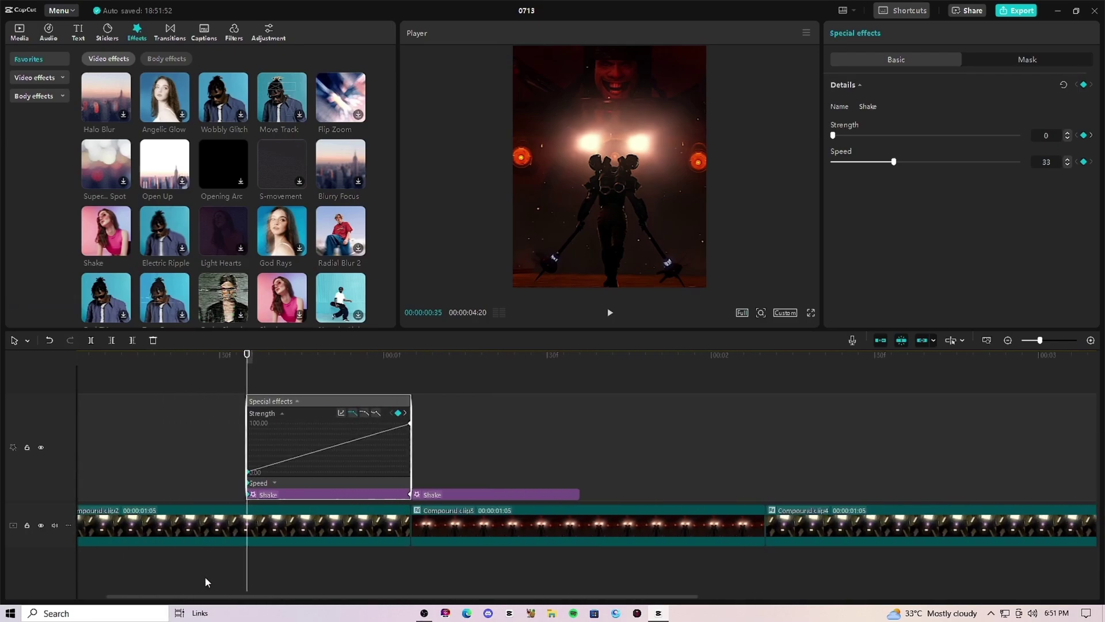
pyautogui.click(341, 414)
pyautogui.click(507, 452)
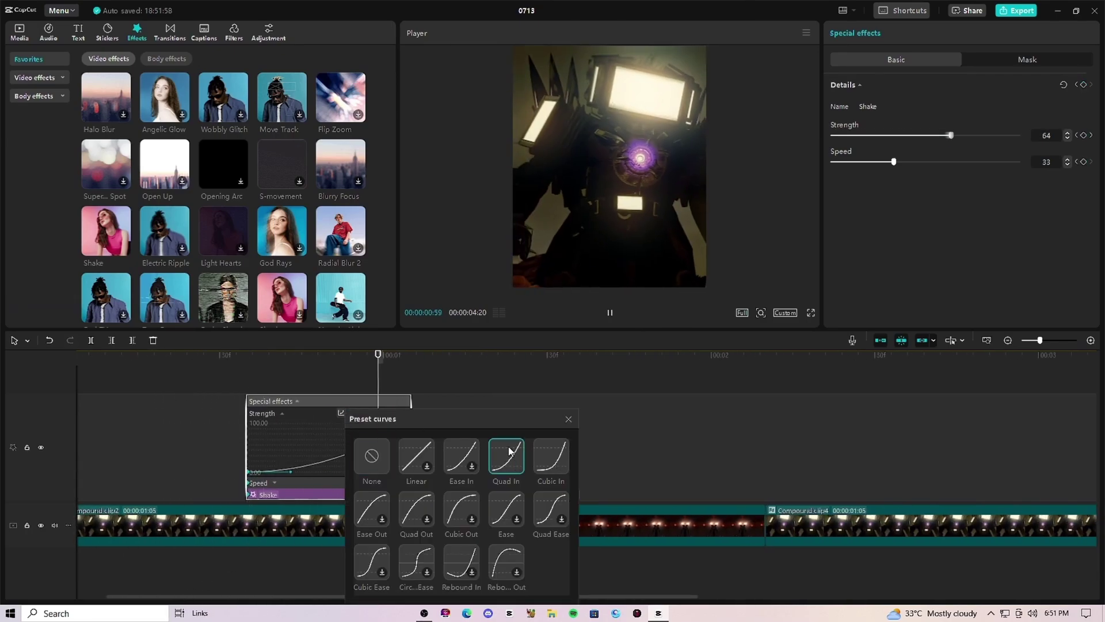
pyautogui.click(569, 419)
pyautogui.rightClick(342, 503)
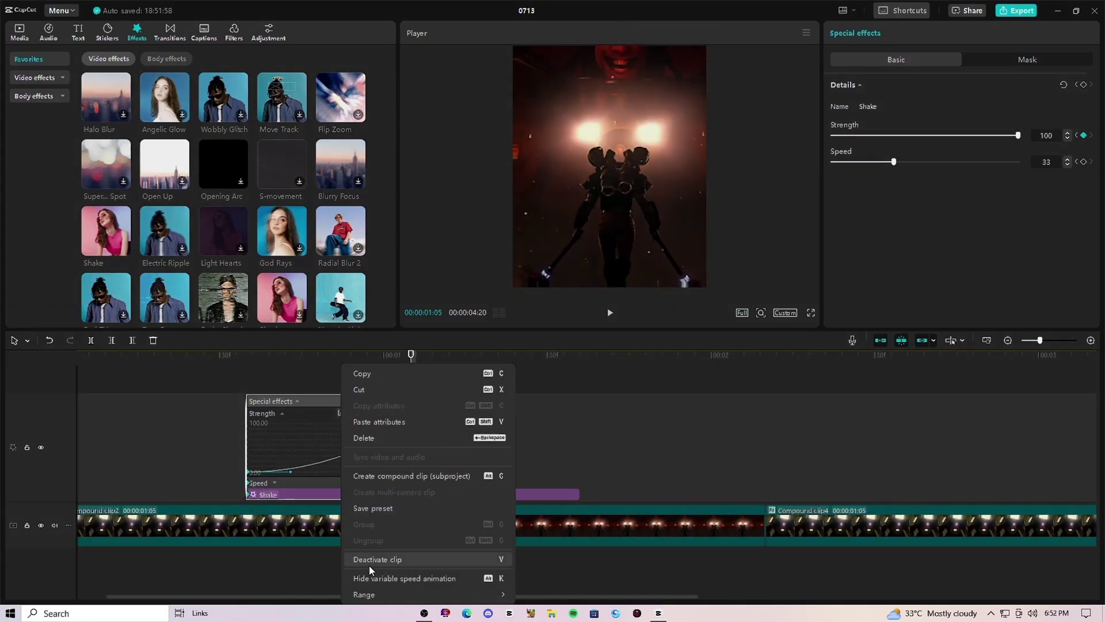
pyautogui.click(369, 569)
# Step: Apply the Quad Out preset curve to the second Shake segment's Strength animation and hide its graph
pyautogui.click(442, 454)
pyautogui.rightClick(441, 455)
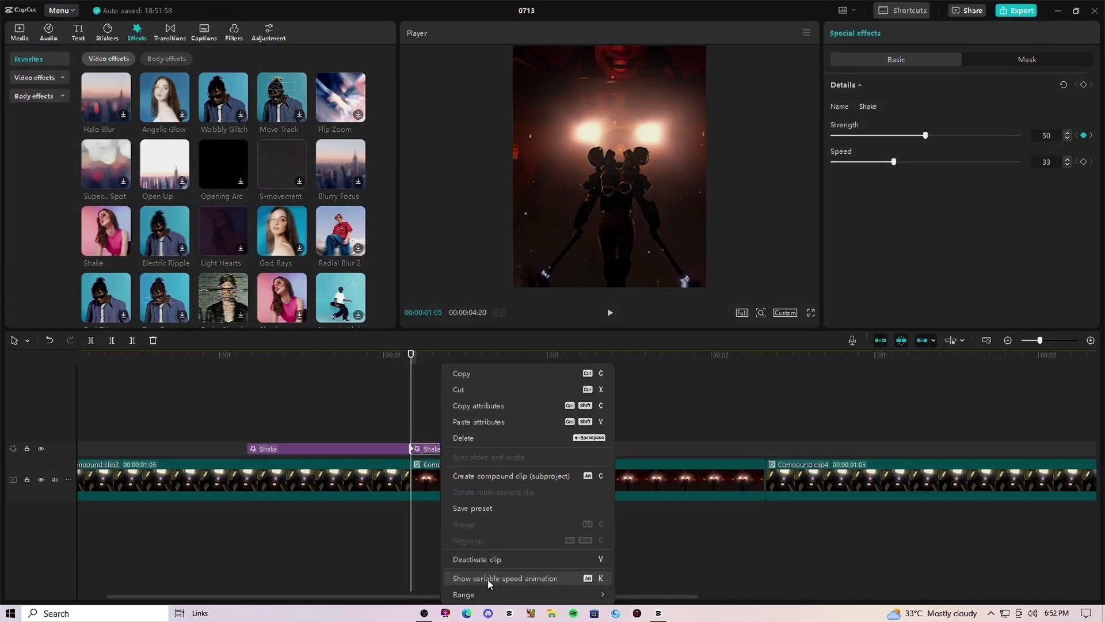
pyautogui.click(467, 578)
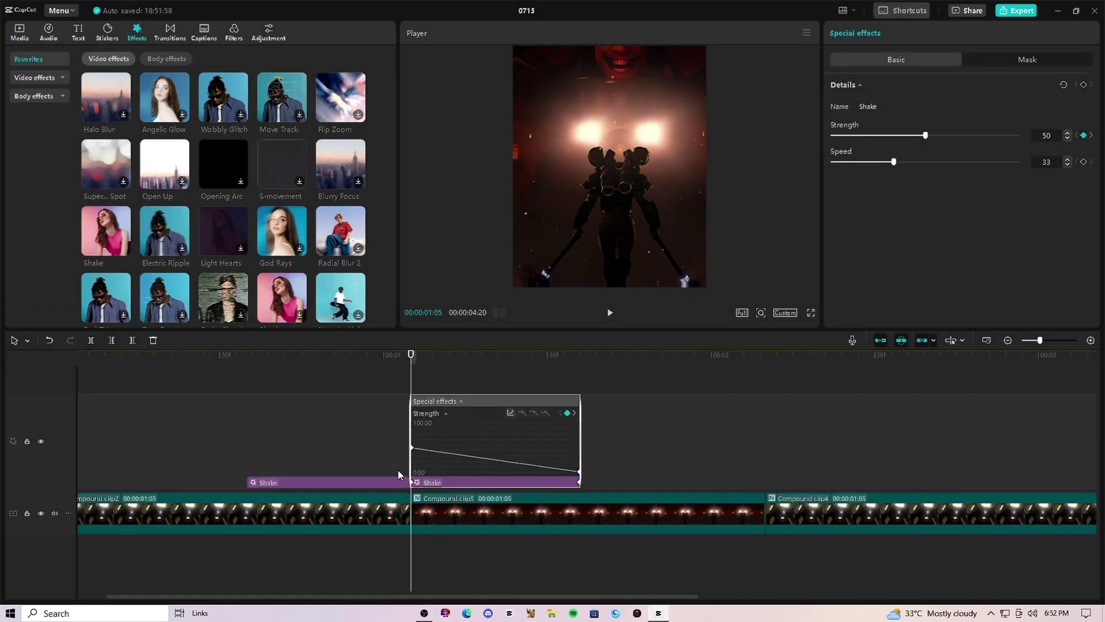
pyautogui.click(509, 414)
pyautogui.click(585, 510)
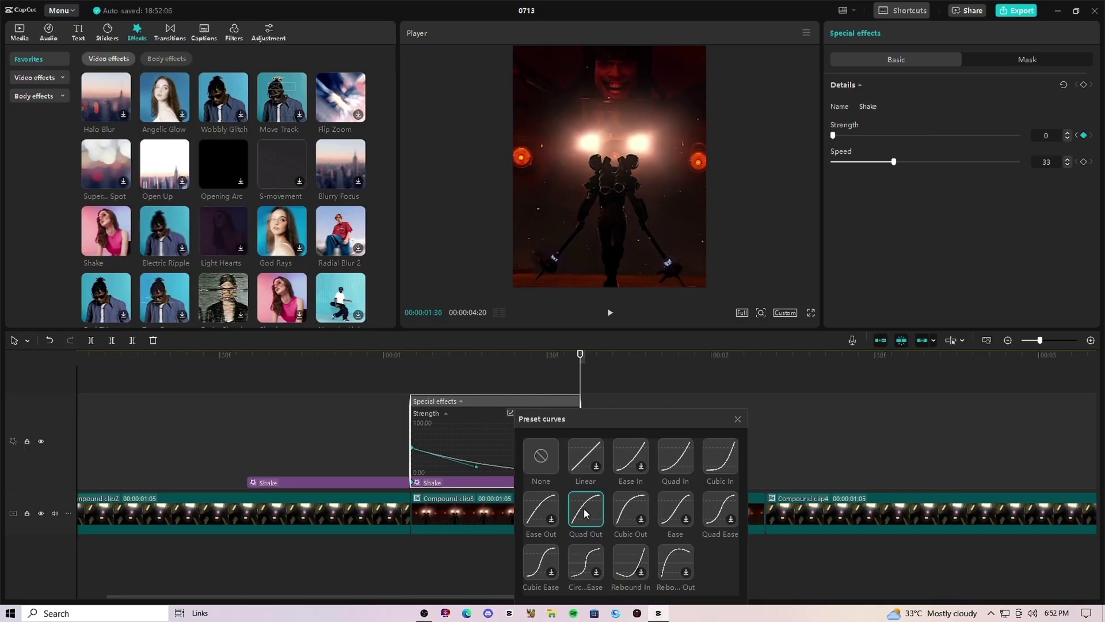
pyautogui.click(738, 420)
pyautogui.rightClick(541, 522)
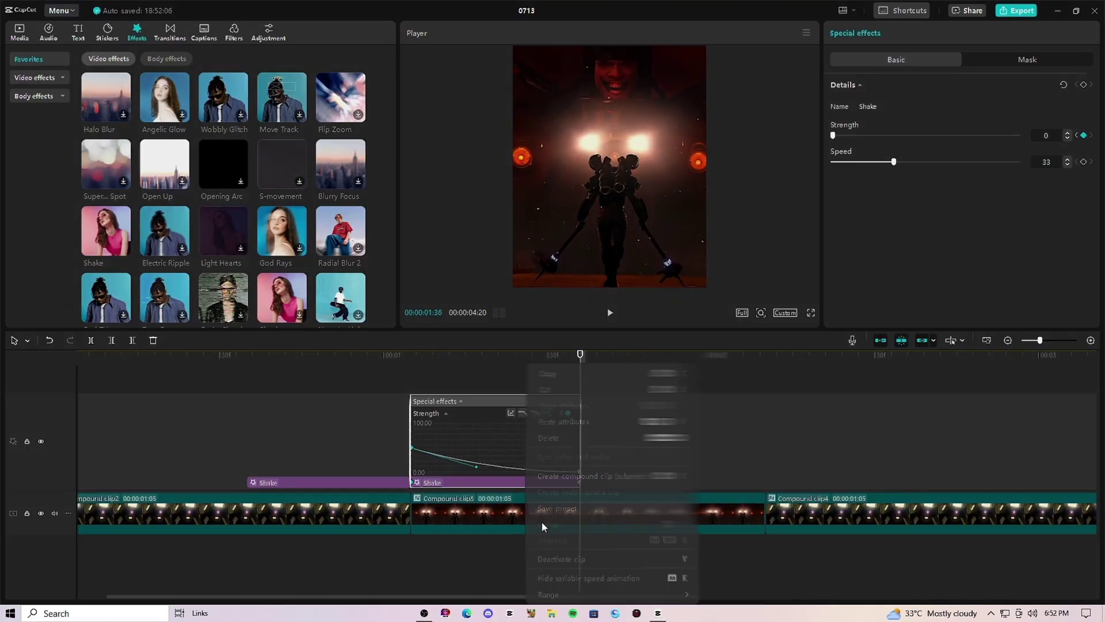
pyautogui.click(558, 579)
# Step: Add the Camera Focus 2 effect above the Shake segments, starting at about 00:00:00:47 with a Blur keyframe at 0
pyautogui.click(312, 425)
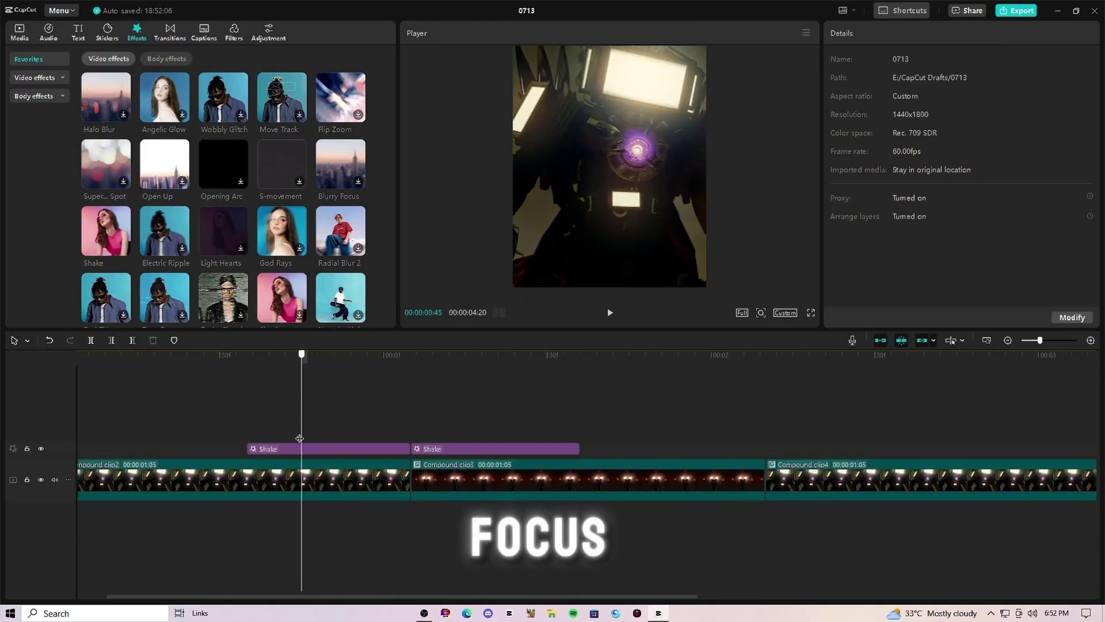
pyautogui.scroll(-10, 227, 195)
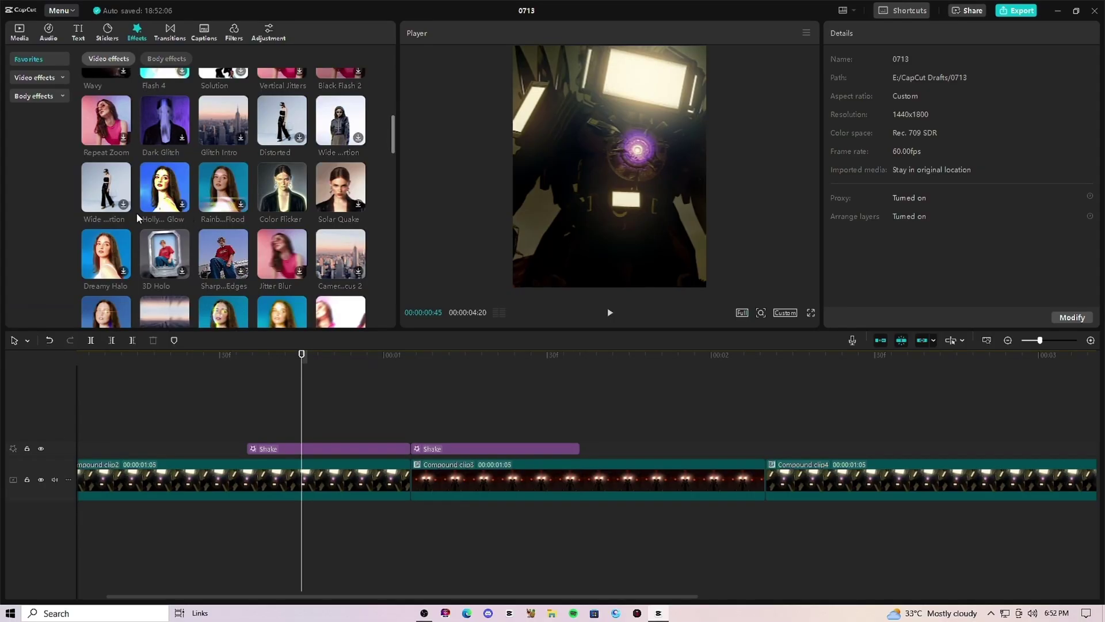
pyautogui.moveTo(331, 250); pyautogui.dragTo(303, 433)
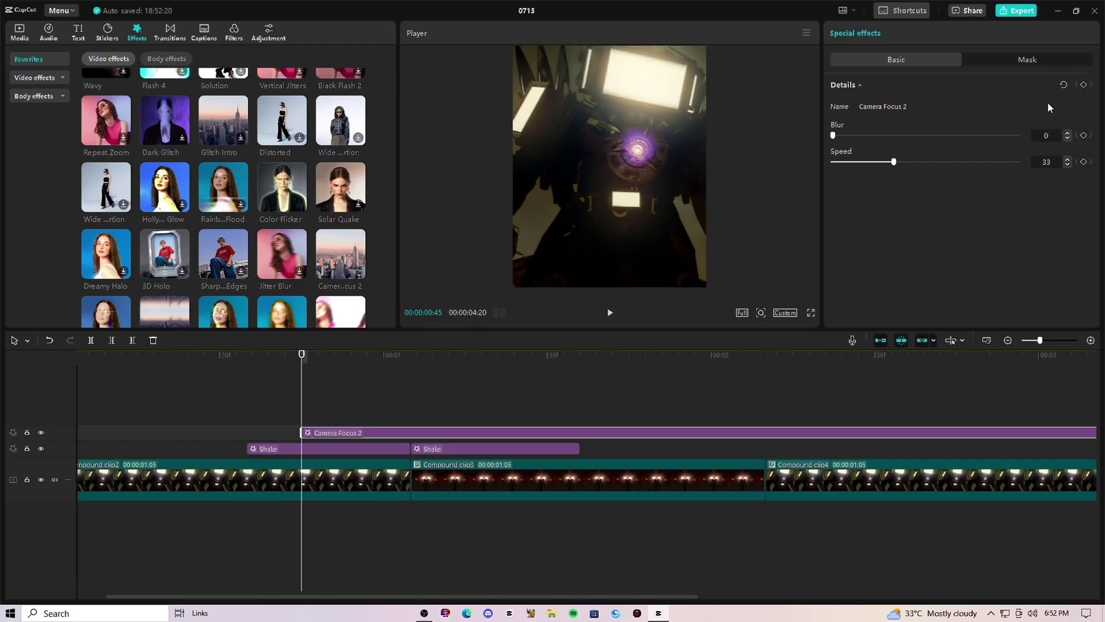
pyautogui.moveTo(306, 412); pyautogui.dragTo(386, 433)
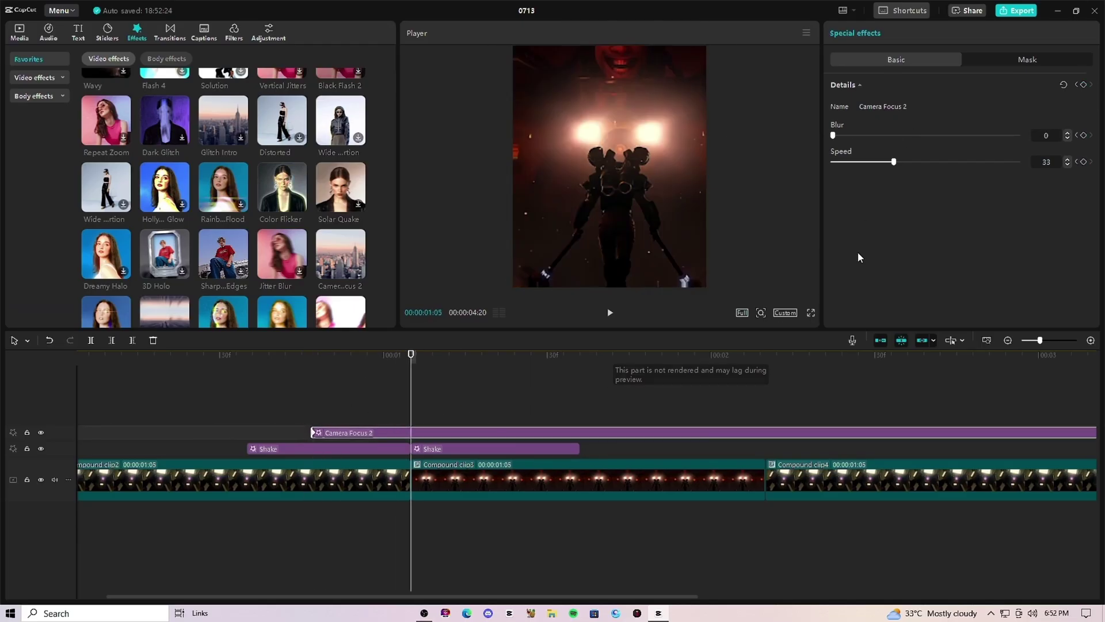
# Step: Keyframe Camera Focus 2's Blur at 100 at 00:00:01:05 and 0 at 00:00:01:24, and trim off the rest of the effect
pyautogui.moveTo(834, 135); pyautogui.dragTo(1018, 135)
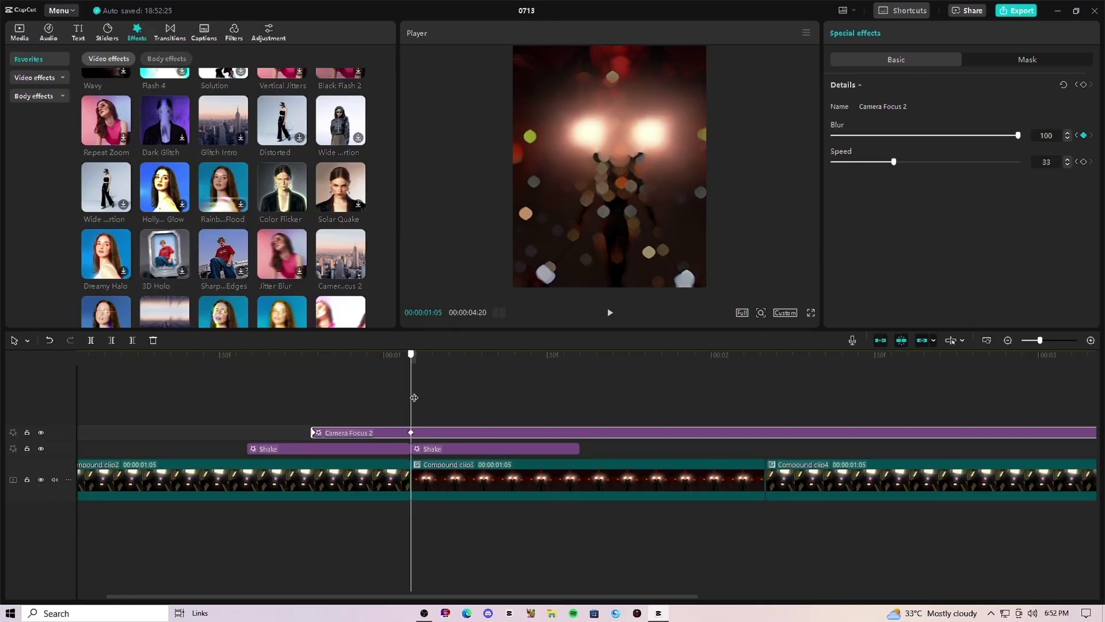
pyautogui.moveTo(414, 397); pyautogui.dragTo(514, 397)
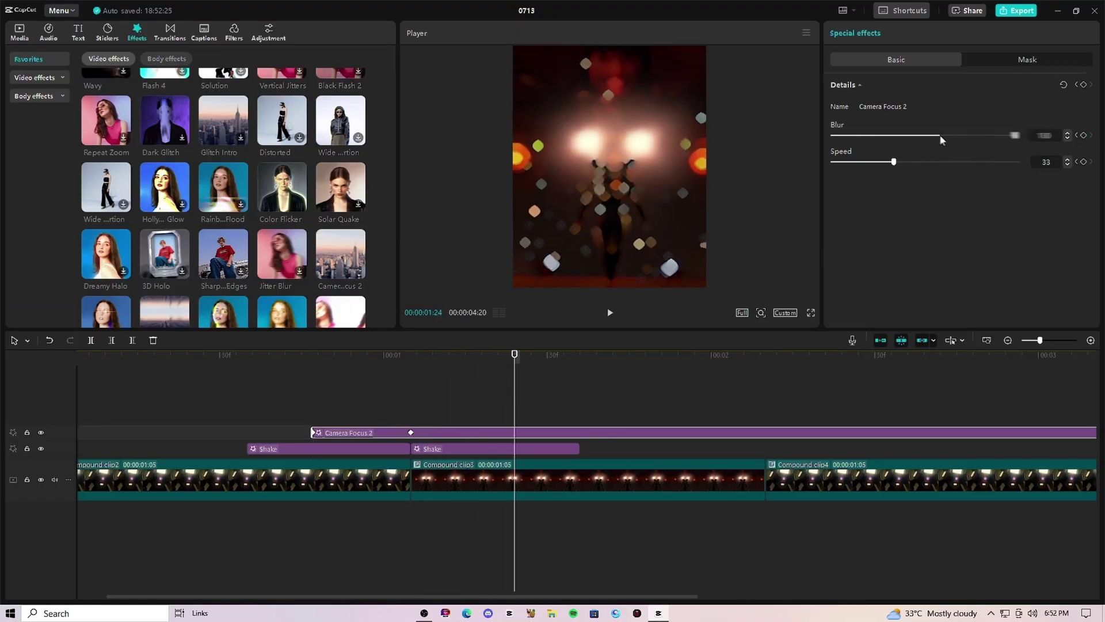
pyautogui.moveTo(941, 136); pyautogui.dragTo(833, 136)
pyautogui.click(133, 340)
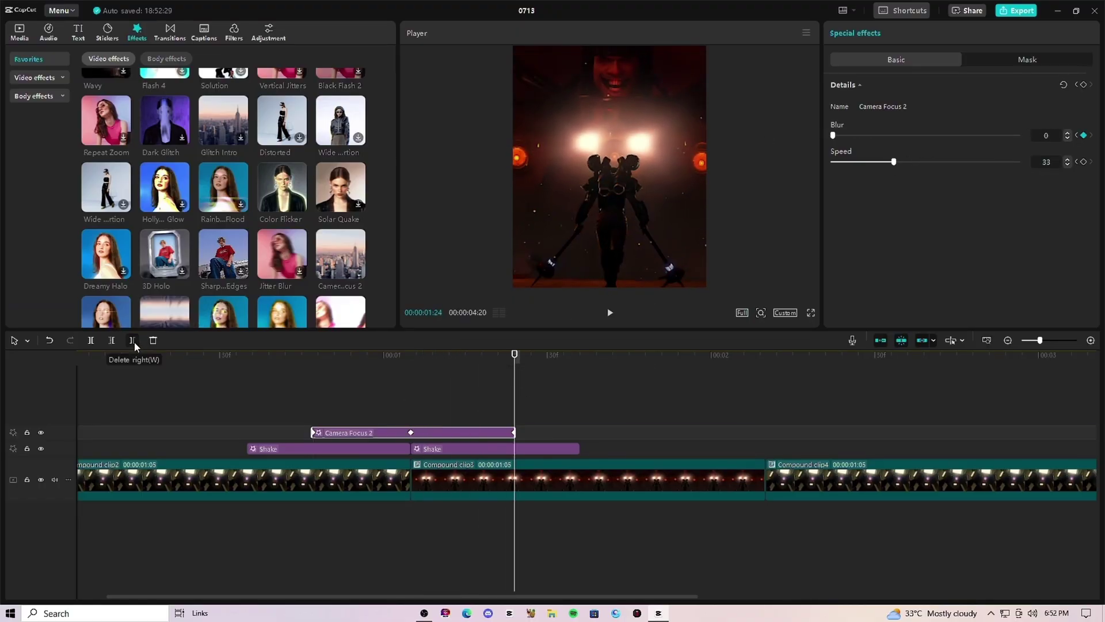
# Step: Add the Jitter Blur effect at 00:00:00:43, set Blur, Color and Filters to 0, and keyframe all its parameters there
pyautogui.click(313, 388)
pyautogui.moveTo(309, 411); pyautogui.dragTo(298, 421)
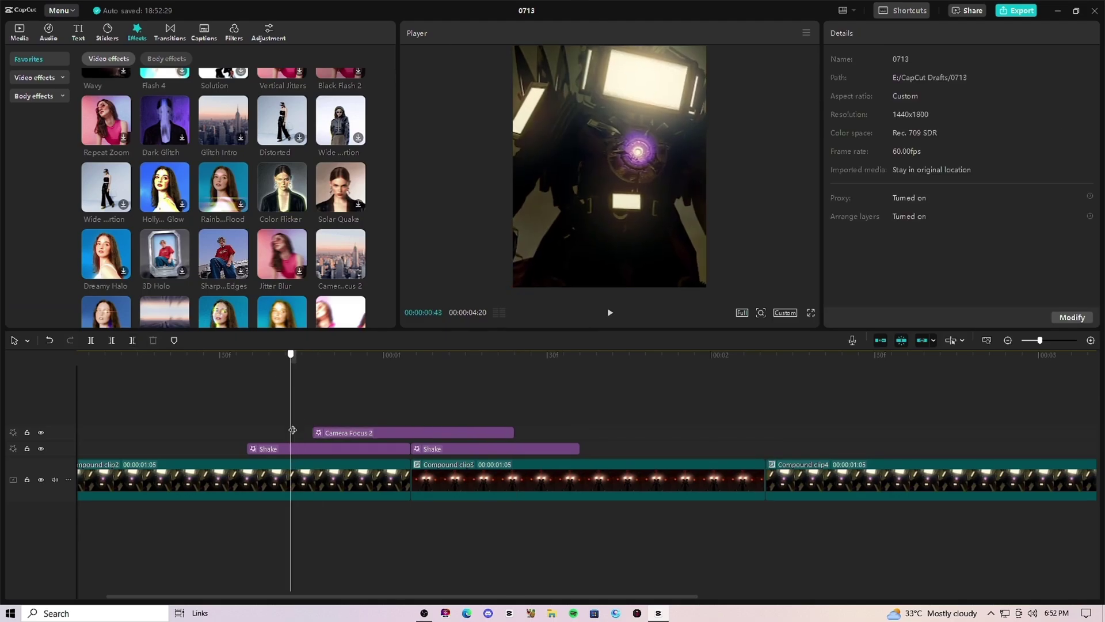
pyautogui.moveTo(272, 261); pyautogui.dragTo(289, 444)
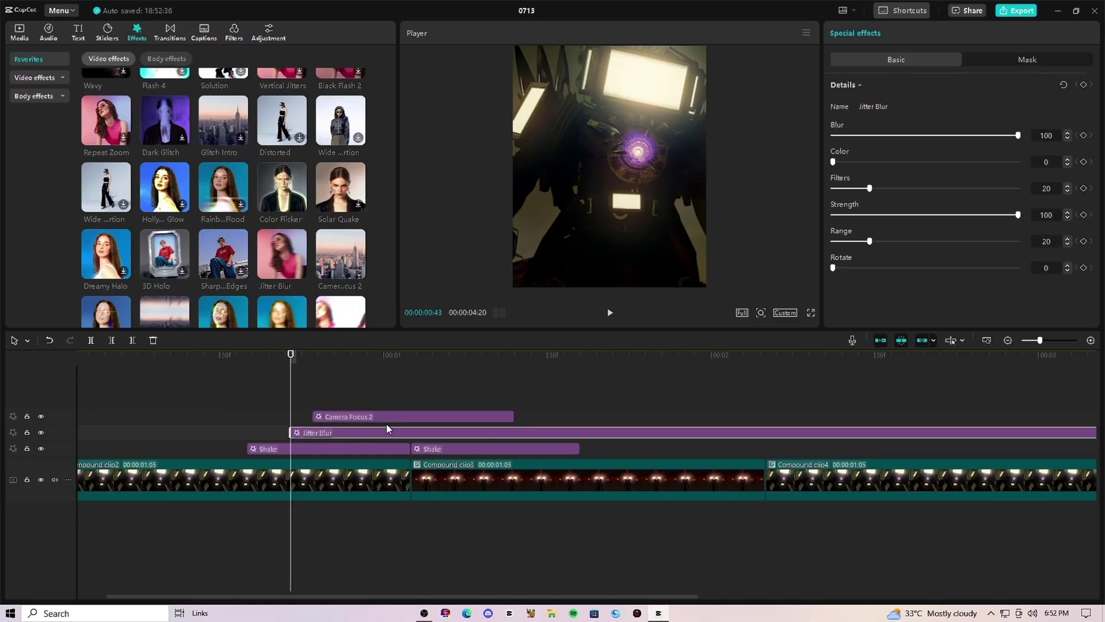
pyautogui.moveTo(905, 135); pyautogui.dragTo(707, 164)
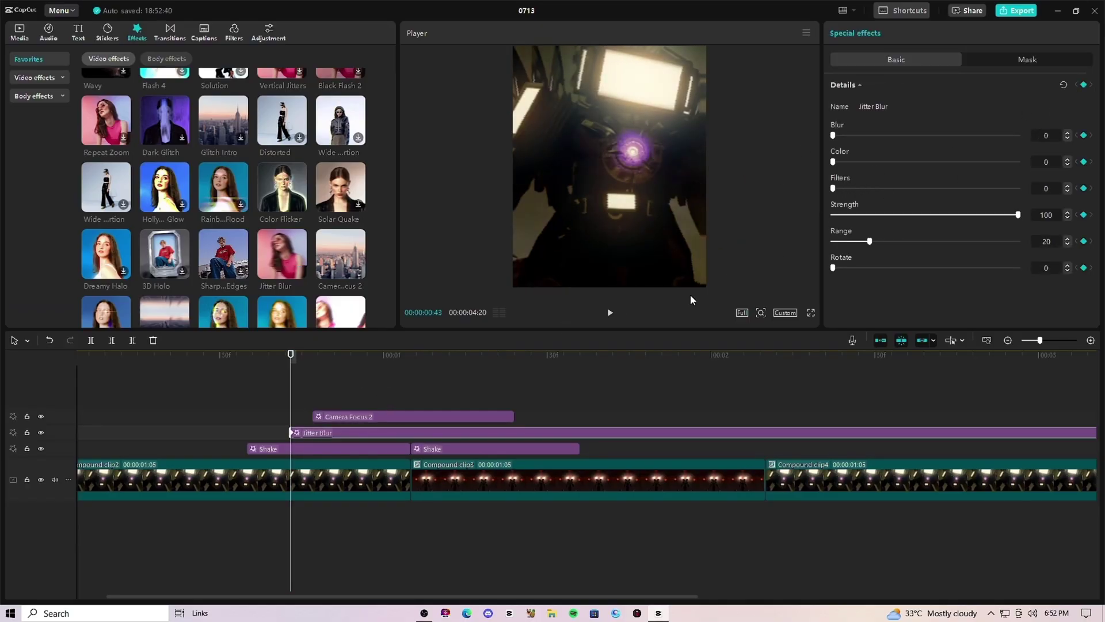
# Step: Keyframe Jitter Blur's Strength at 100 at 00:00:01:05 and 0 at 00:00:01:27, trim off the remainder, and play back the edit
pyautogui.moveTo(951, 220); pyautogui.dragTo(409, 401)
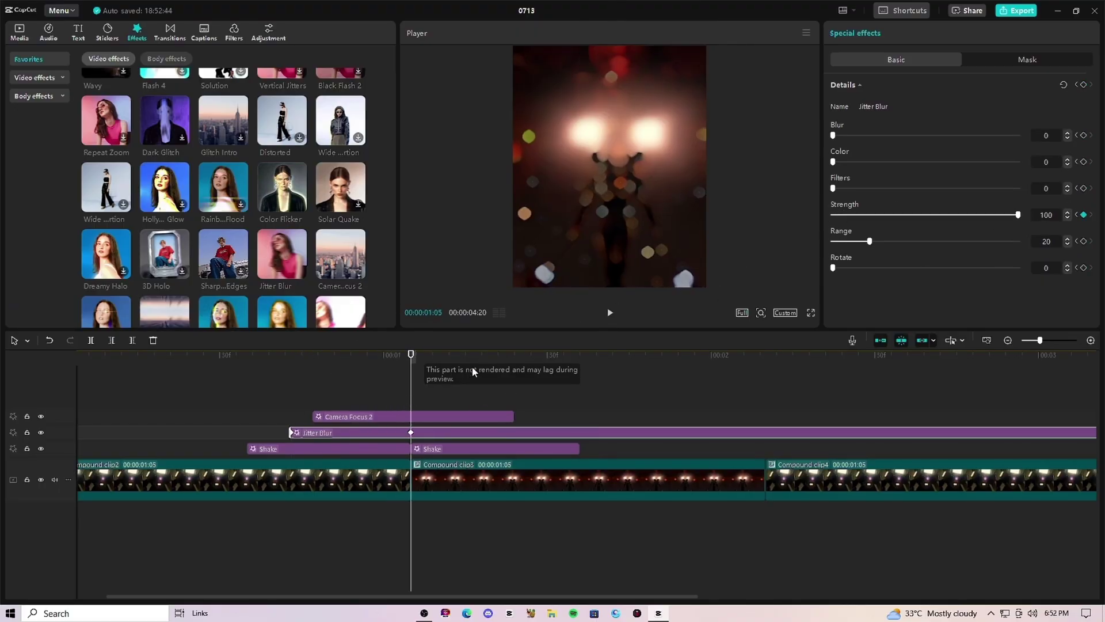
pyautogui.moveTo(413, 398); pyautogui.dragTo(531, 386)
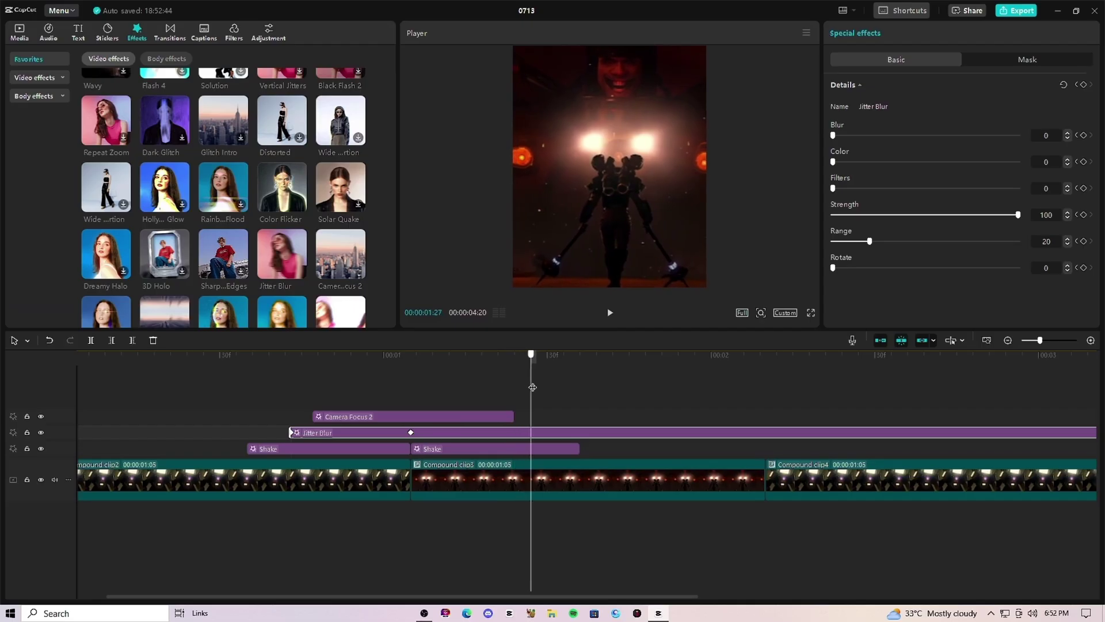
pyautogui.click(134, 341)
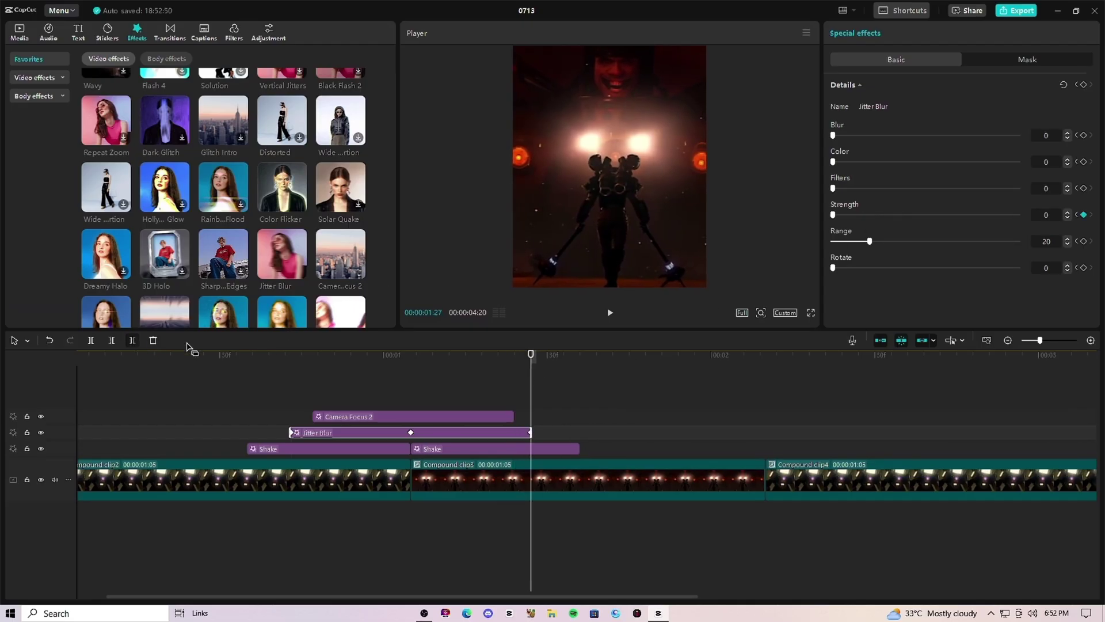
pyautogui.scroll(-1, 378, 378)
pyautogui.moveTo(263, 390); pyautogui.dragTo(0, 399)
pyautogui.press('space')
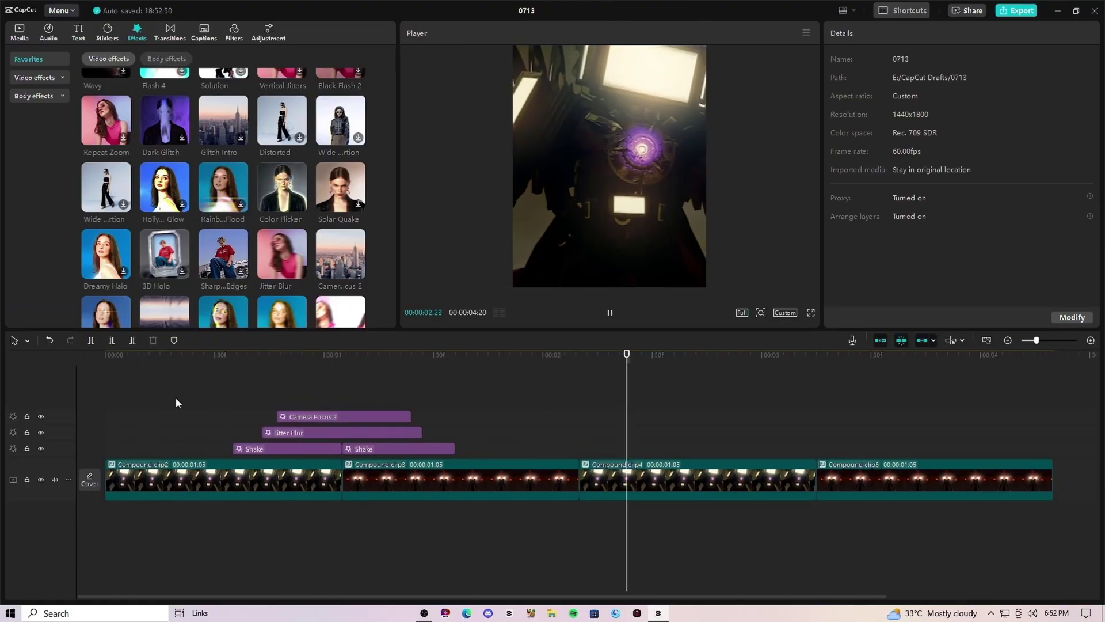
pyautogui.click(245, 393)
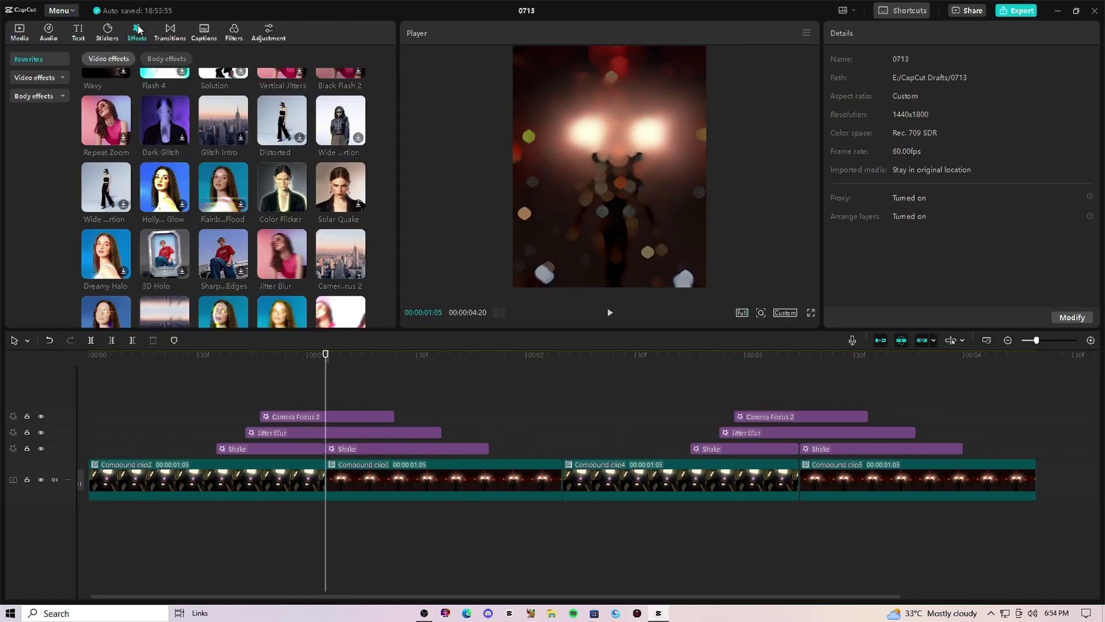
# Step: Import the Bubblewave overlay _1080p video from the Overlays folder inside Maximus, Hero, Important
pyautogui.click(19, 32)
pyautogui.click(93, 62)
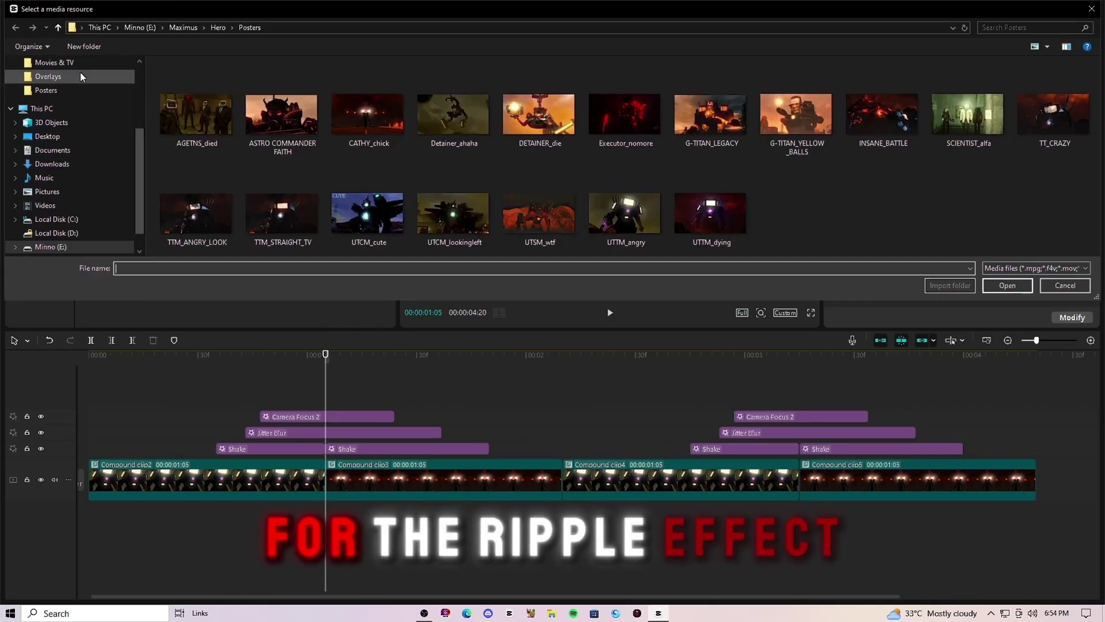
pyautogui.click(58, 27)
pyautogui.click(57, 27)
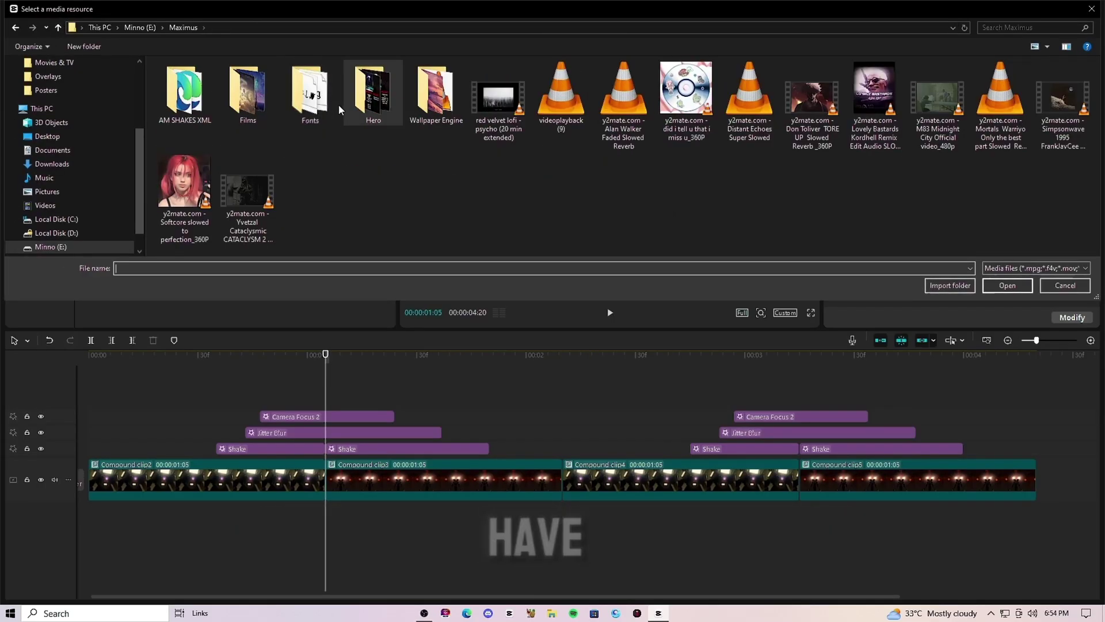
pyautogui.doubleClick(374, 106)
pyautogui.doubleClick(309, 92)
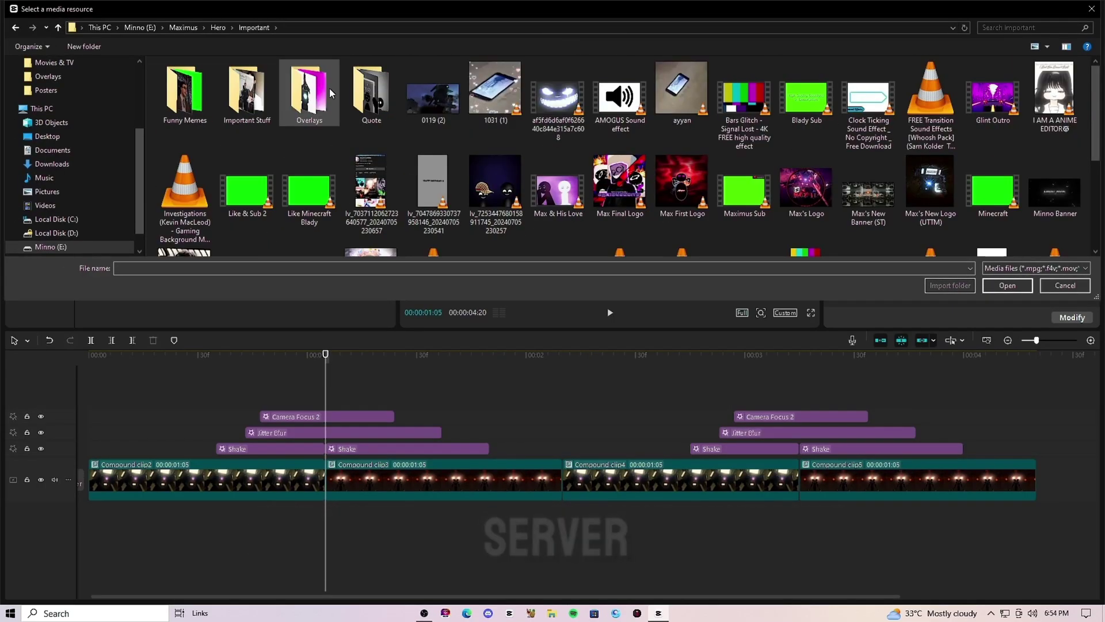
pyautogui.doubleClick(329, 88)
pyautogui.scroll(-10, 565, 168)
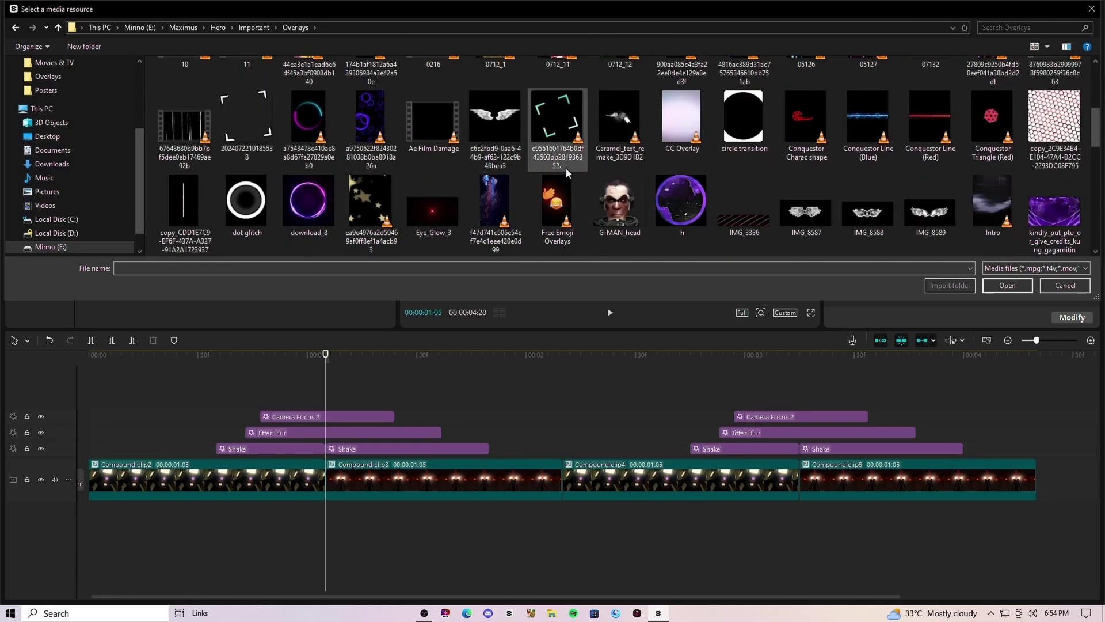
pyautogui.scroll(-3, 566, 168)
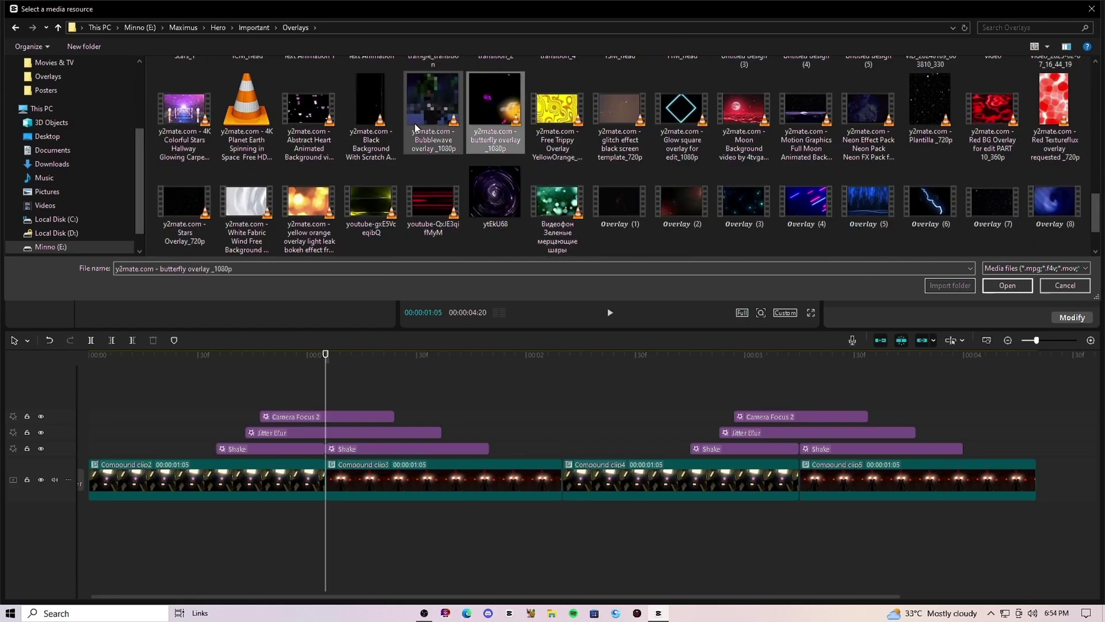
pyautogui.click(995, 286)
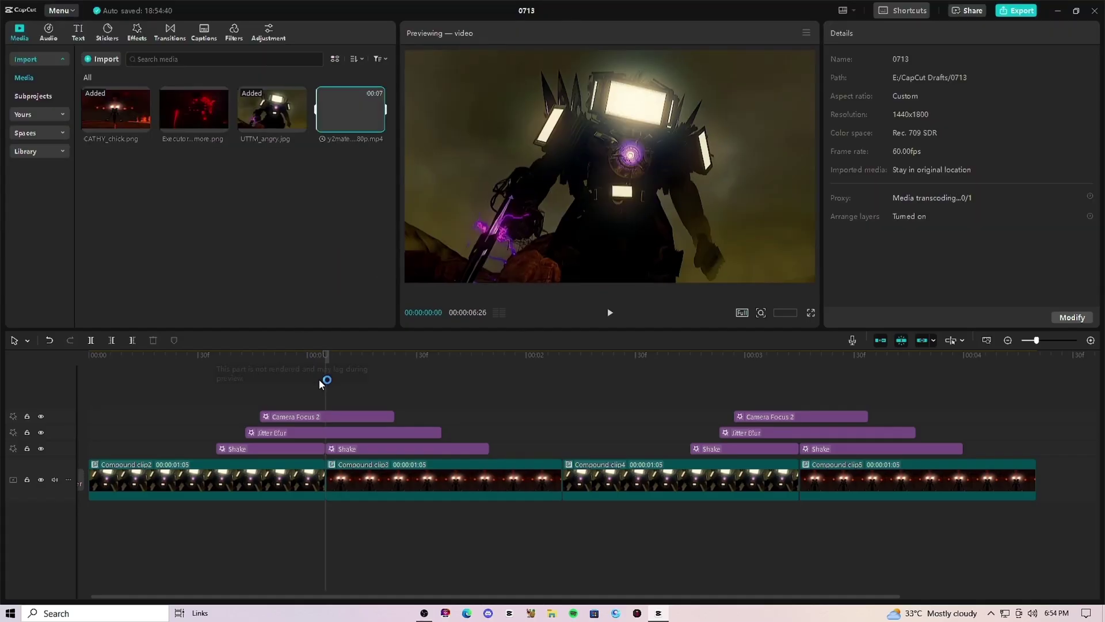
# Step: Place the Bubblewave overlay above the effects at 00:00:01:05 and trim its end to 00:00:01:39
pyautogui.click(318, 379)
pyautogui.moveTo(331, 269); pyautogui.dragTo(434, 378)
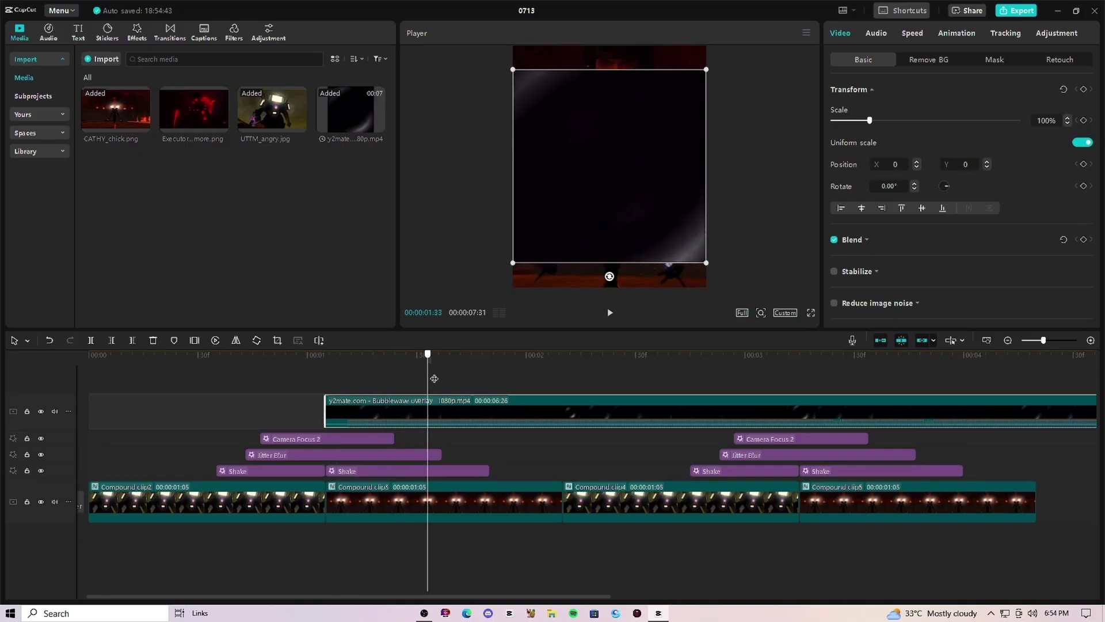
pyautogui.click(134, 341)
# Step: Extract the audio from the Bubblewave overlay clip and delete it
pyautogui.rightClick(392, 410)
pyautogui.click(409, 362)
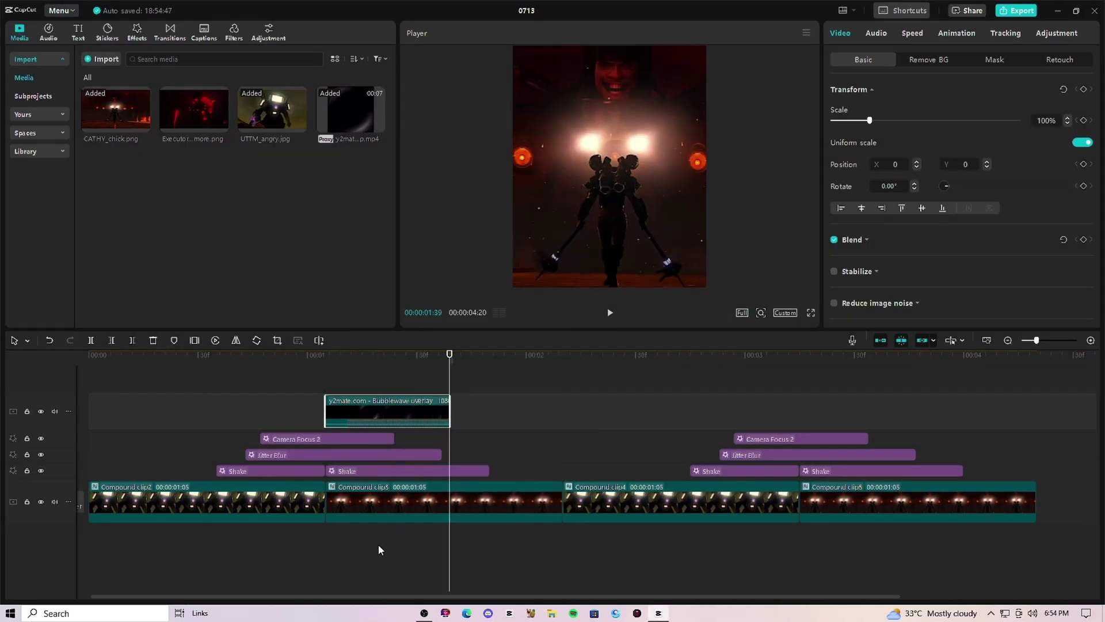
pyautogui.click(349, 534)
pyautogui.click(154, 341)
# Step: Scale the Bubblewave overlay to 125% so it fills the frame and set its blend mode to Screen
pyautogui.click(376, 402)
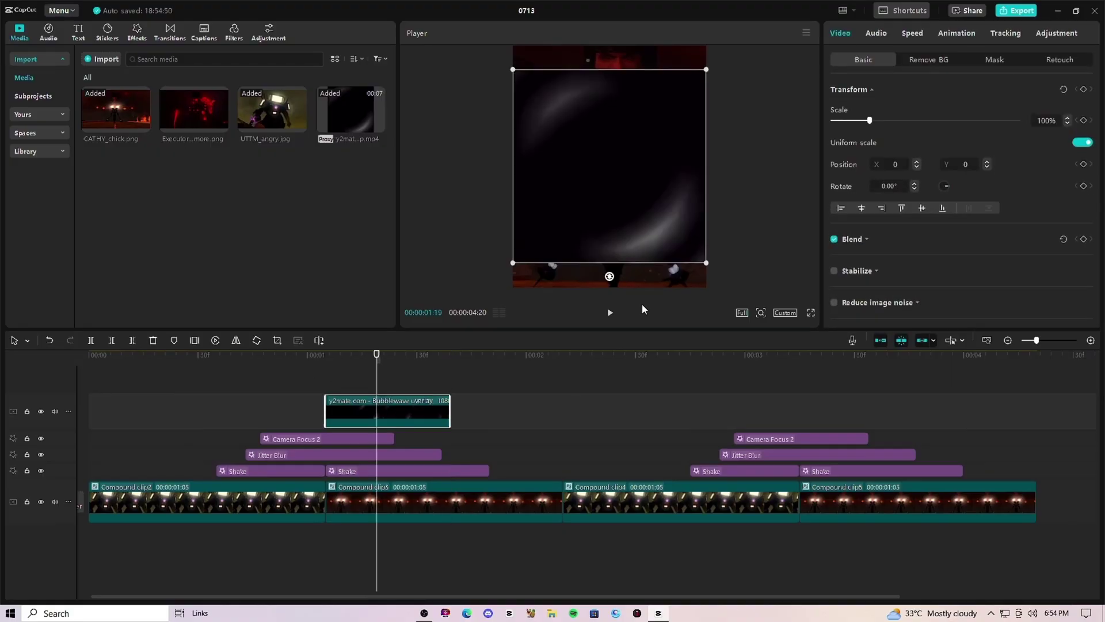
pyautogui.moveTo(705, 265); pyautogui.dragTo(724, 300)
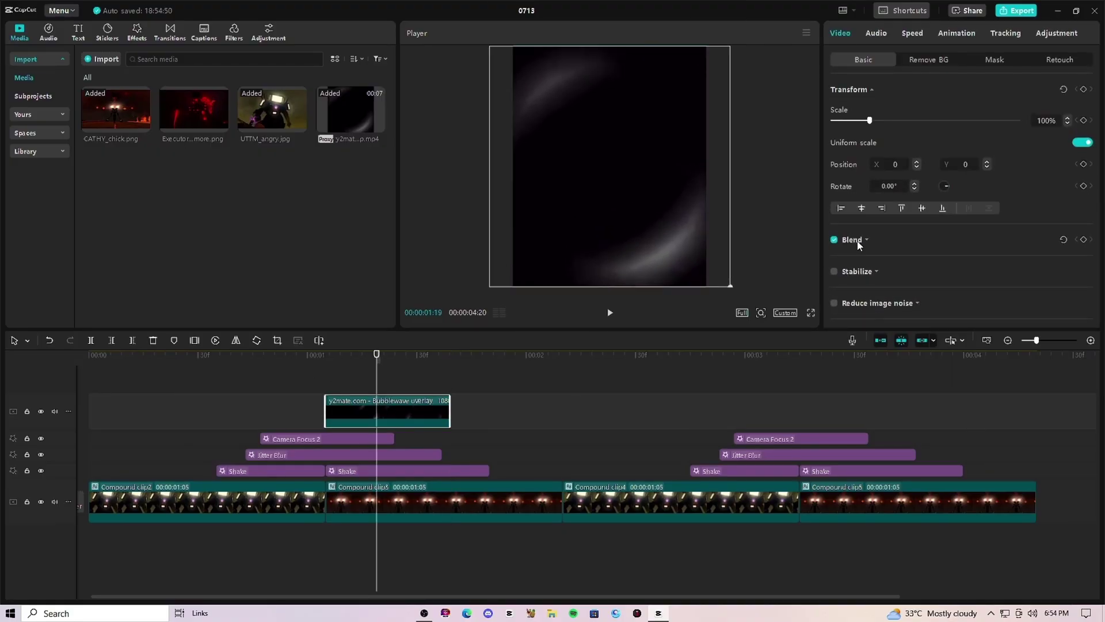
pyautogui.click(900, 260)
pyautogui.click(888, 314)
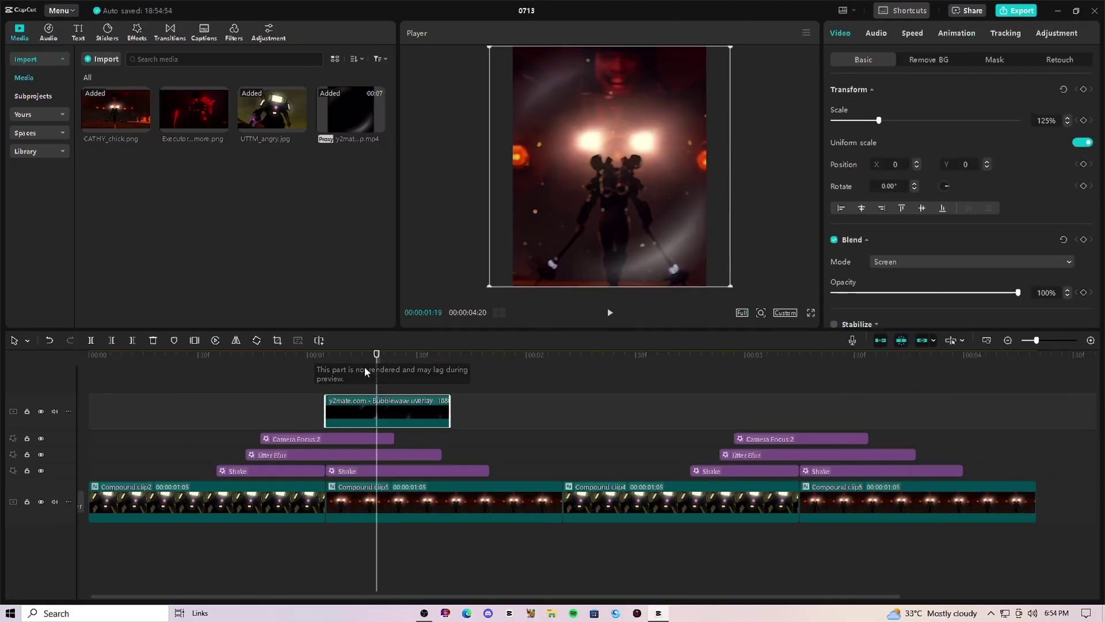
# Step: Place a copy of the Bubblewave overlay directly before the original and reverse the copy
pyautogui.hotkey('ctrl', 'c')
pyautogui.hotkey('ctrl', 'v')
pyautogui.moveTo(221, 413); pyautogui.dragTo(232, 434)
pyautogui.click(215, 340)
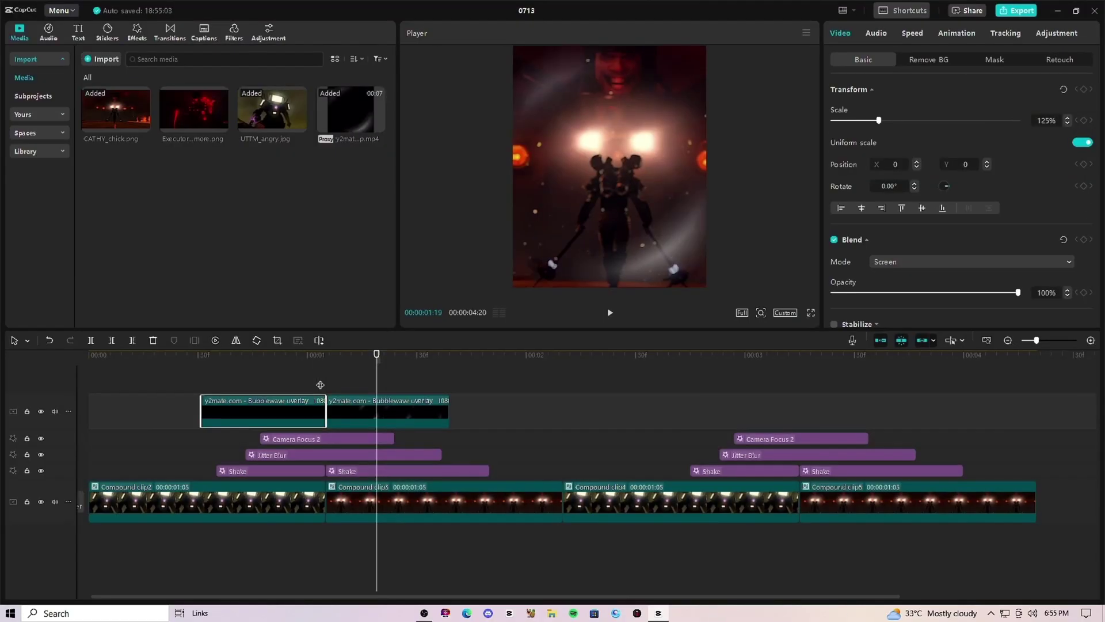
# Step: Add the Shaky Ripples effect above the overlays at 00:00:01:02, trim its end to 00:00:01:51, and play back the edit
pyautogui.click(315, 389)
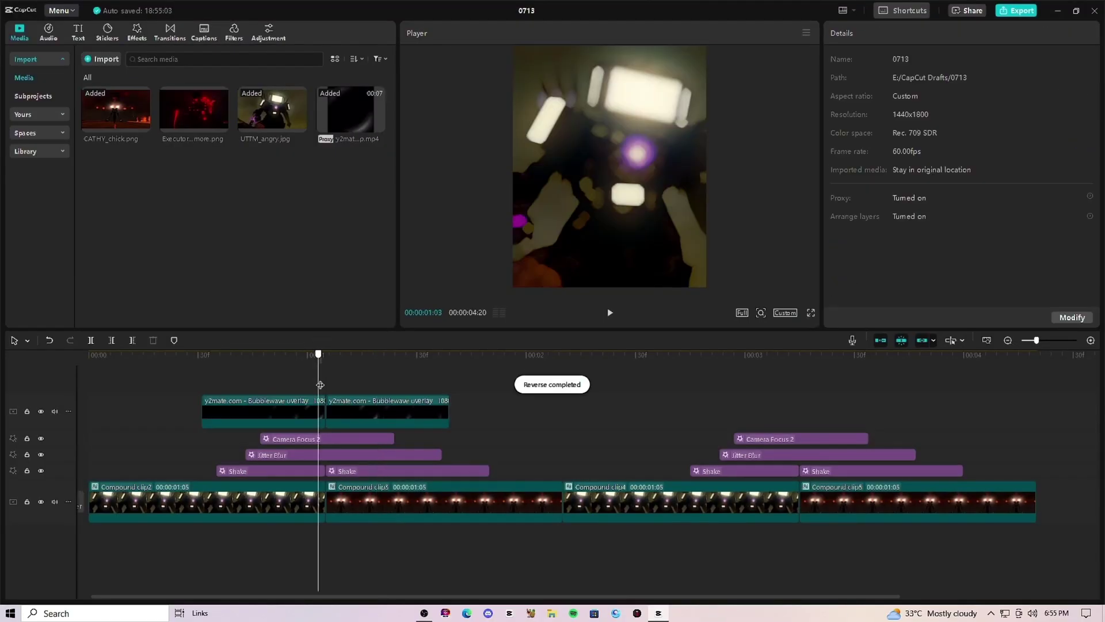
pyautogui.click(137, 32)
pyautogui.scroll(-5, 323, 184)
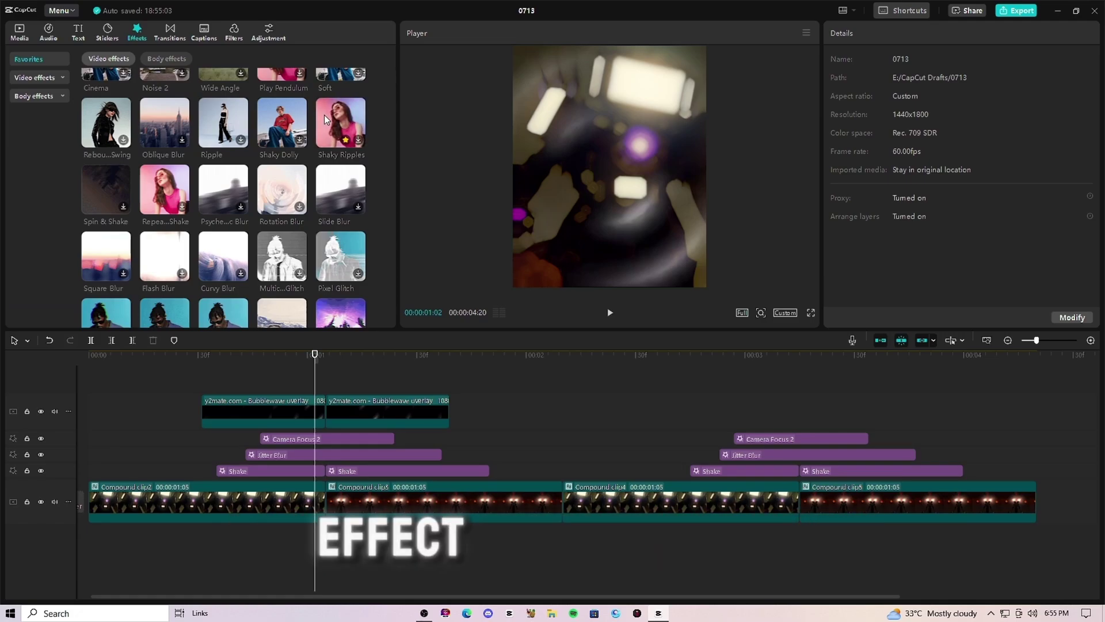
pyautogui.moveTo(323, 115); pyautogui.dragTo(314, 380)
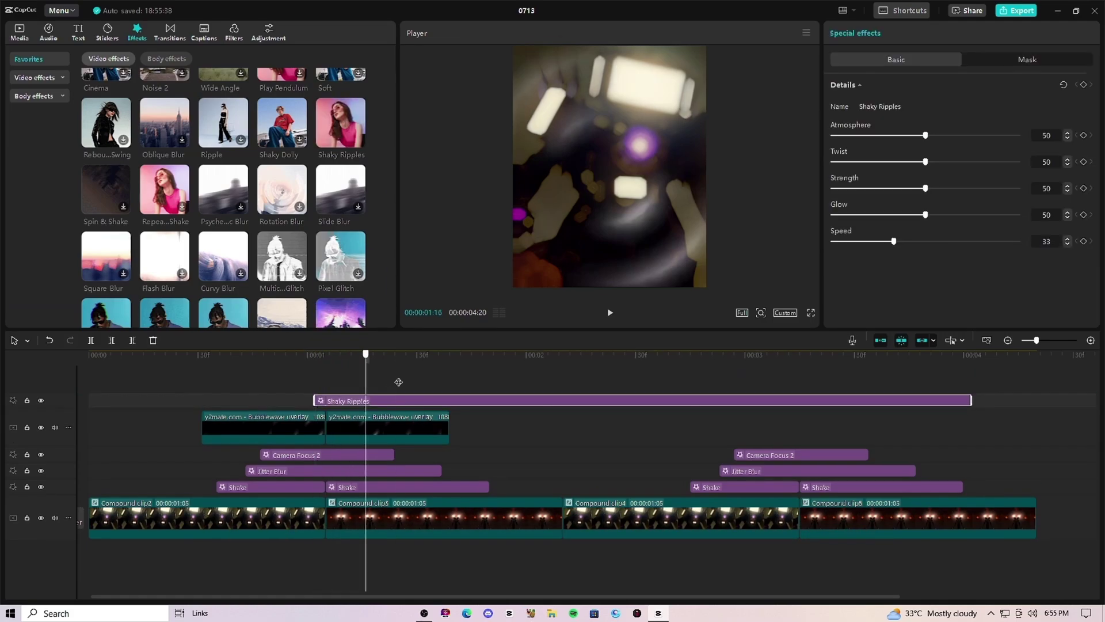
pyautogui.moveTo(398, 382); pyautogui.dragTo(509, 398)
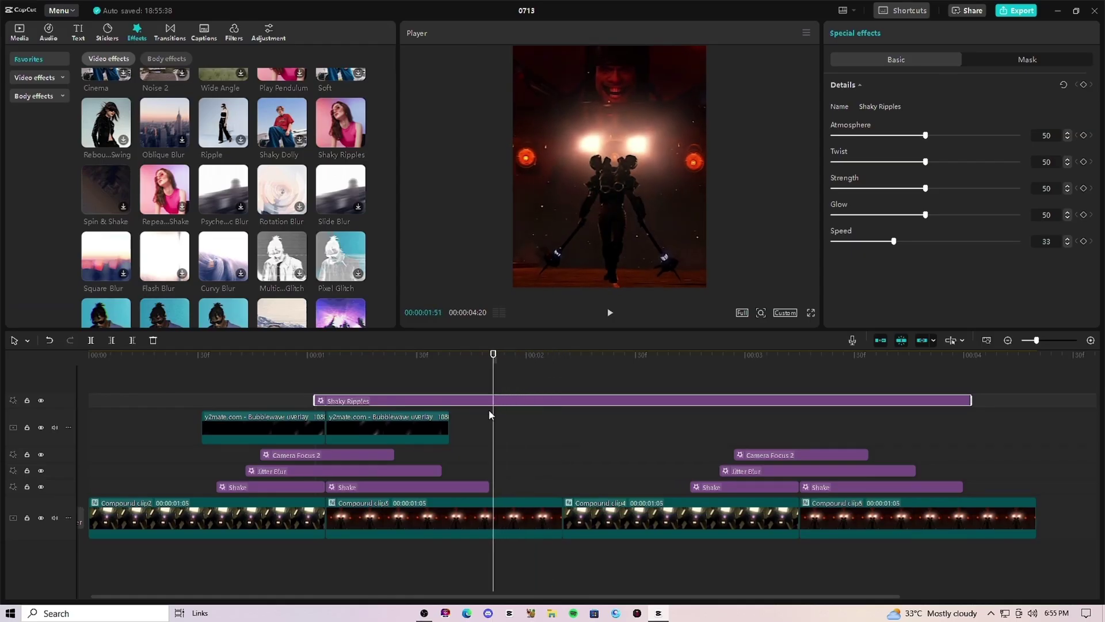
pyautogui.click(133, 339)
pyautogui.click(154, 377)
pyautogui.press('space')
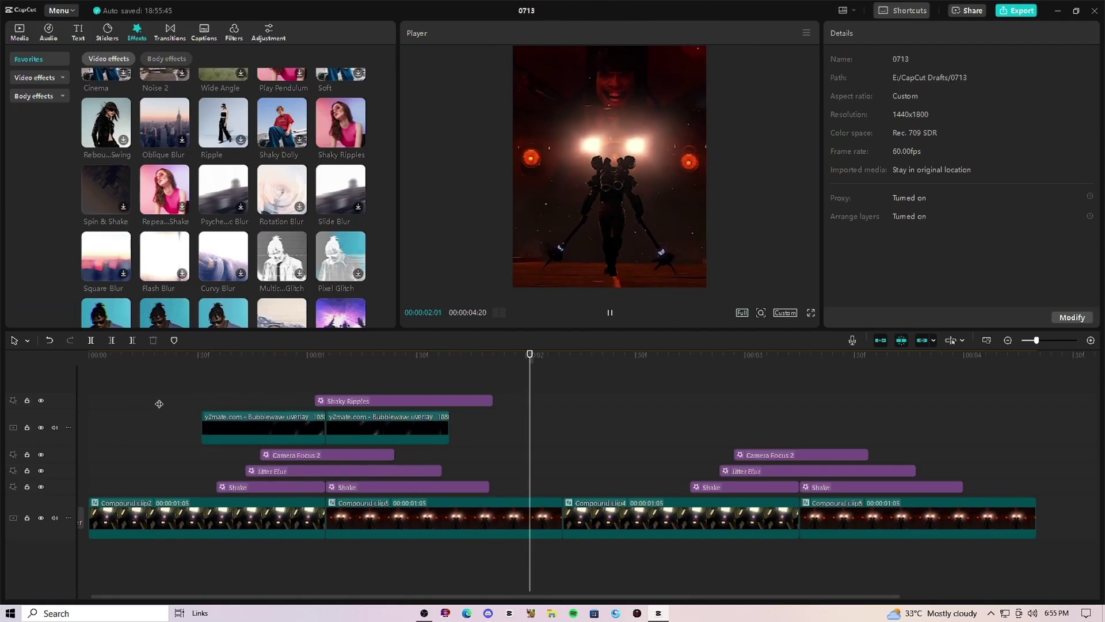
# Step: Copy the Shaky Ripples effect and both Bubblewave overlay clips, aligning the copies with the cut between the third and fourth compound clips
pyautogui.moveTo(187, 395); pyautogui.dragTo(412, 489)
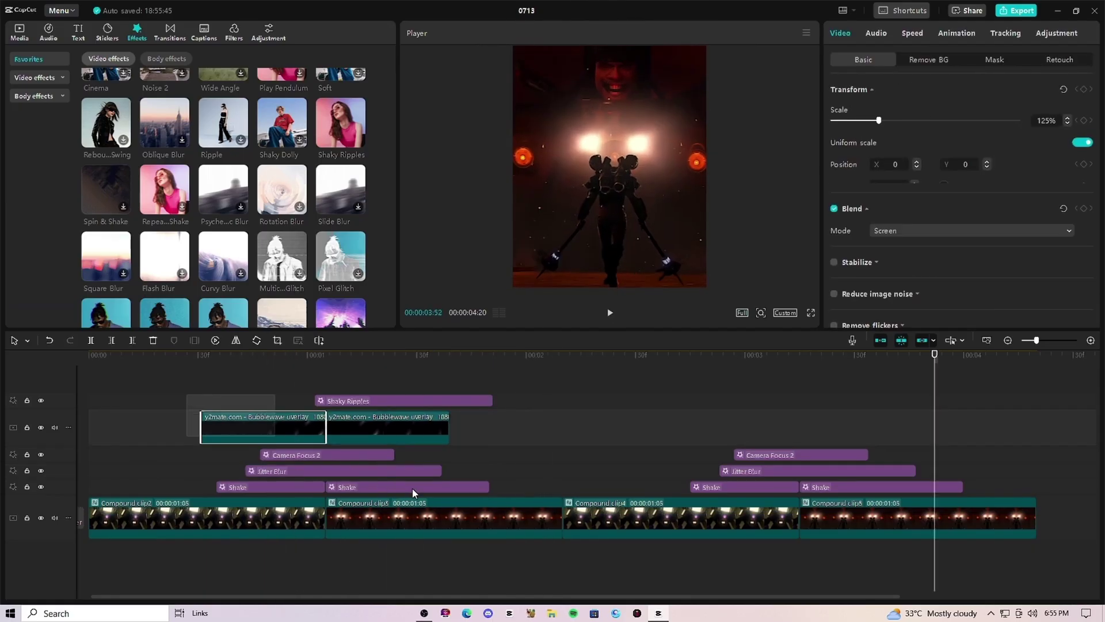
pyautogui.moveTo(247, 387); pyautogui.dragTo(394, 443)
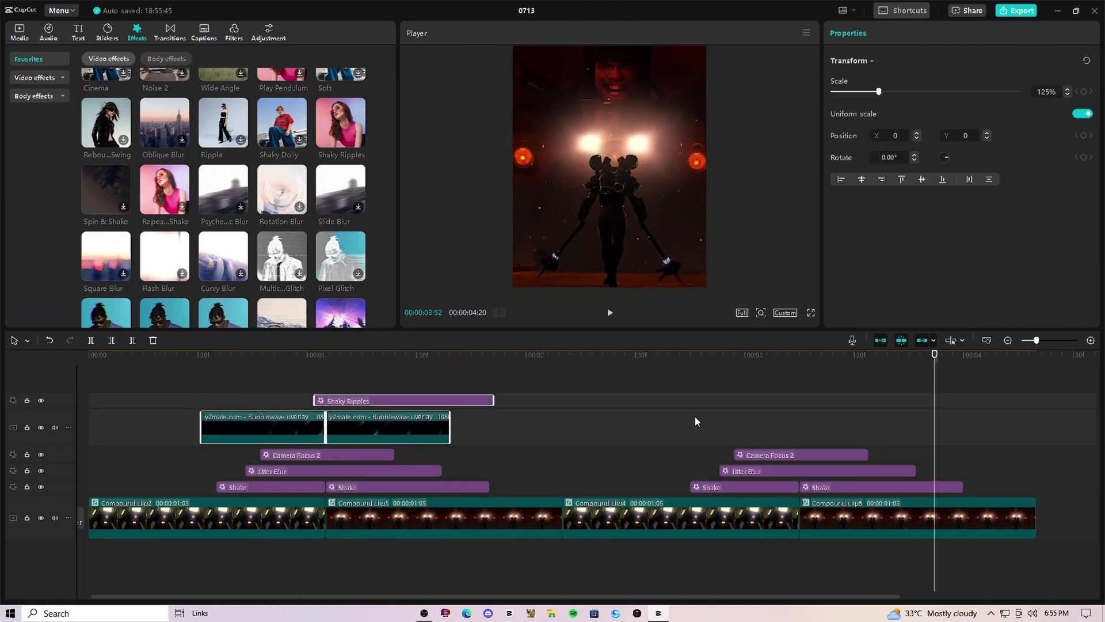
pyautogui.click(802, 430)
pyautogui.hotkey('ctrl', 'v')
pyautogui.moveTo(928, 436); pyautogui.dragTo(818, 426)
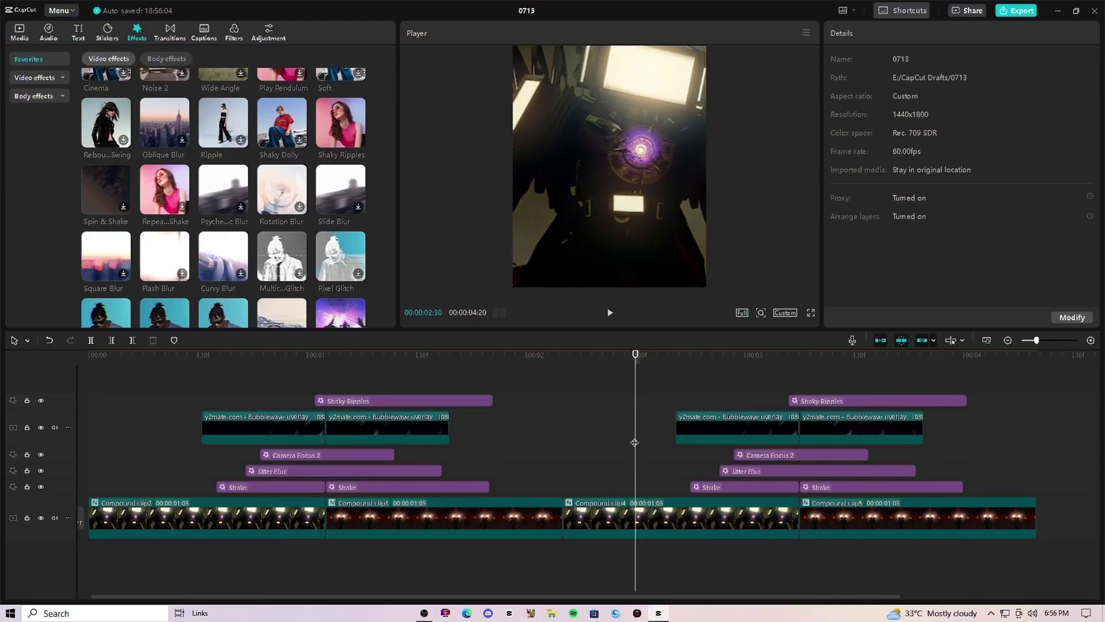
# Step: Play back the edit from 00:00:02:30 to check the copied effects and overlays
pyautogui.press('space')
# Step: Switch to Discord and examine the color-correction recipes and adjustment settings shared in the max-cc-pack channel
pyautogui.scroll(-3, 403, 454)
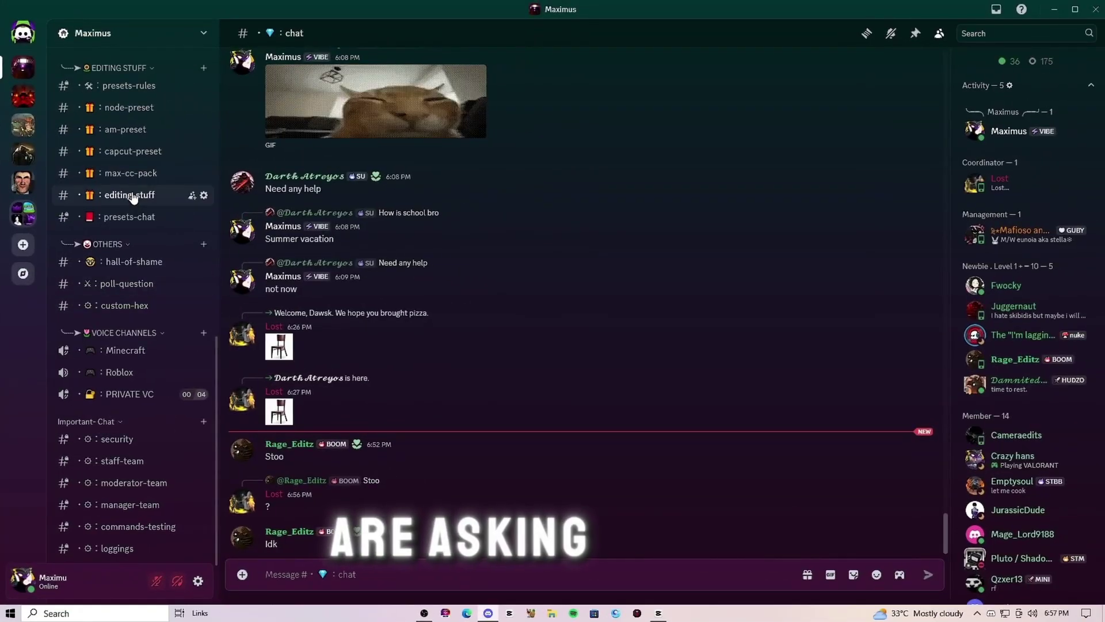
pyautogui.click(130, 194)
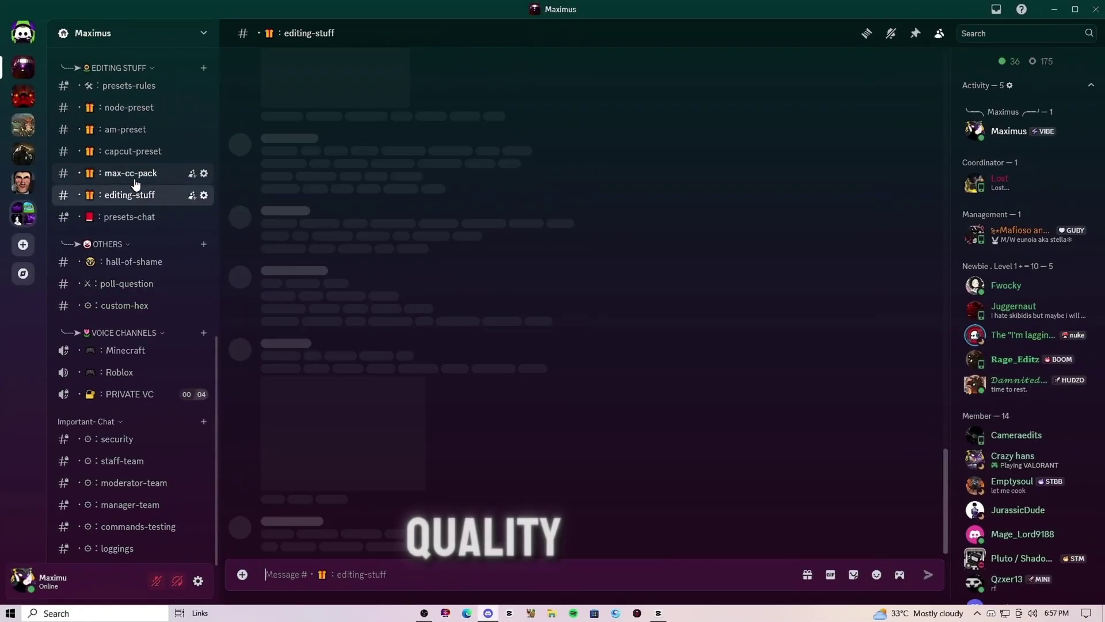
pyautogui.click(136, 175)
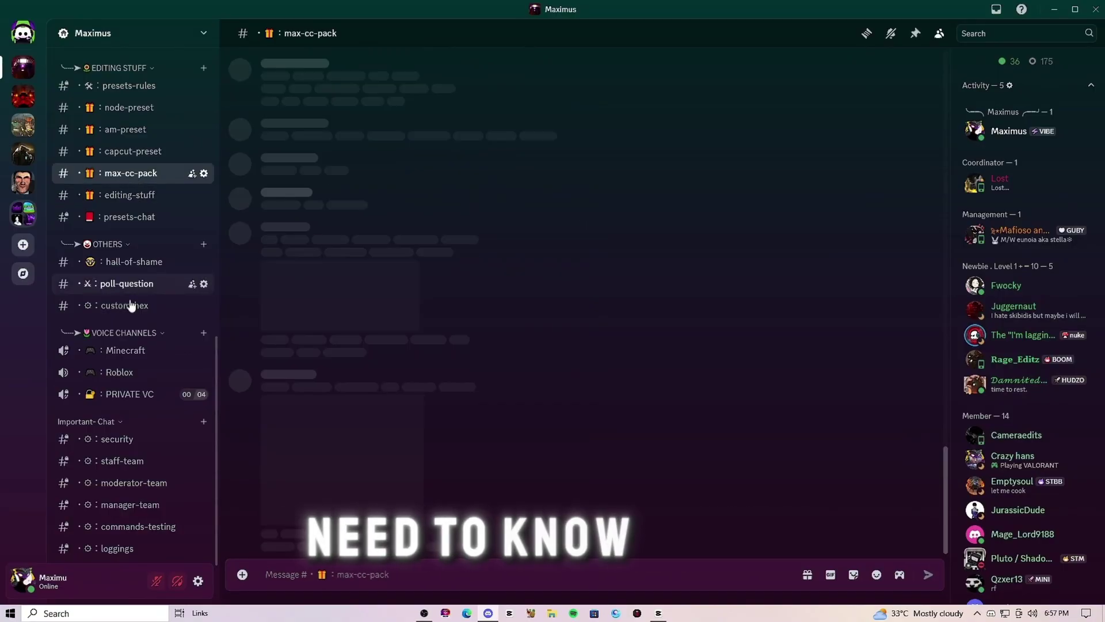
pyautogui.scroll(3, 126, 340)
pyautogui.scroll(3, 523, 425)
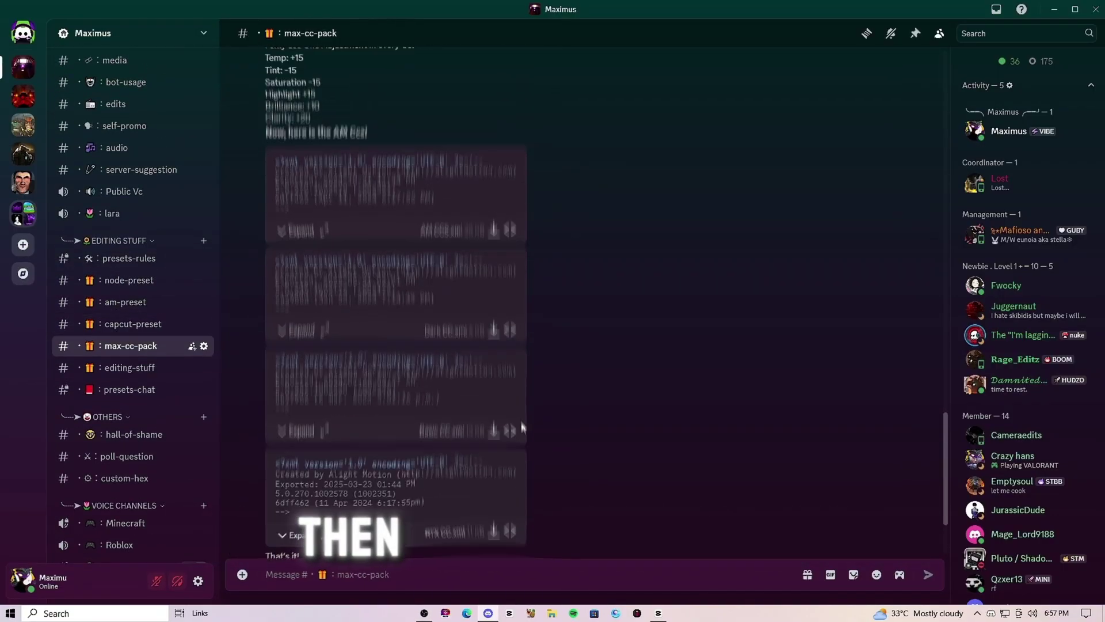
pyautogui.scroll(-3, 523, 425)
pyautogui.scroll(2, 573, 389)
pyautogui.scroll(5, 572, 386)
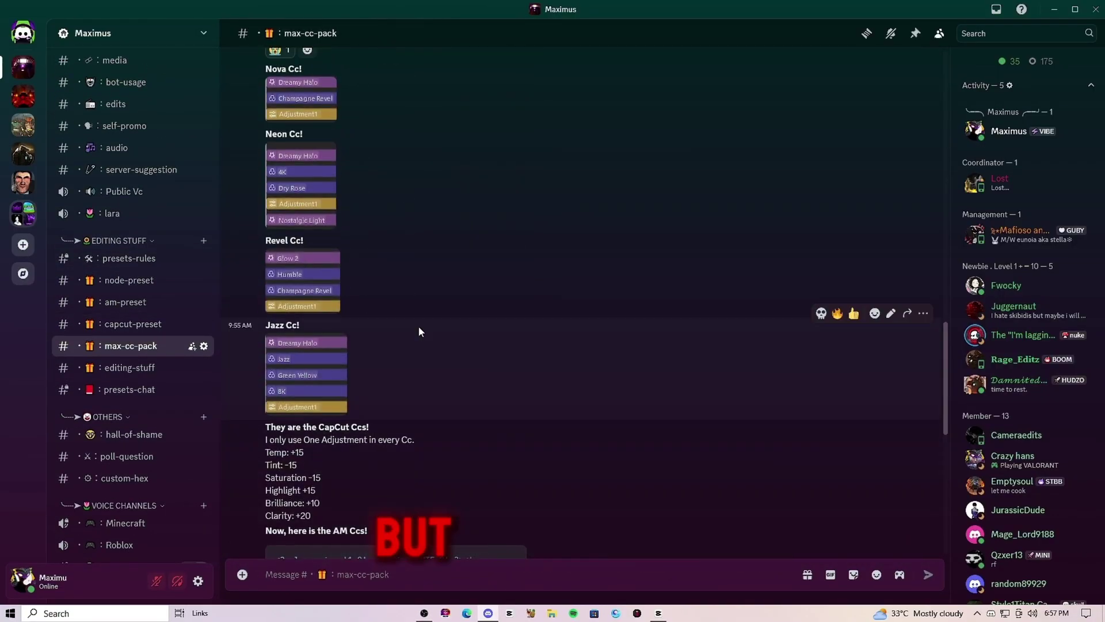
pyautogui.scroll(10, 417, 318)
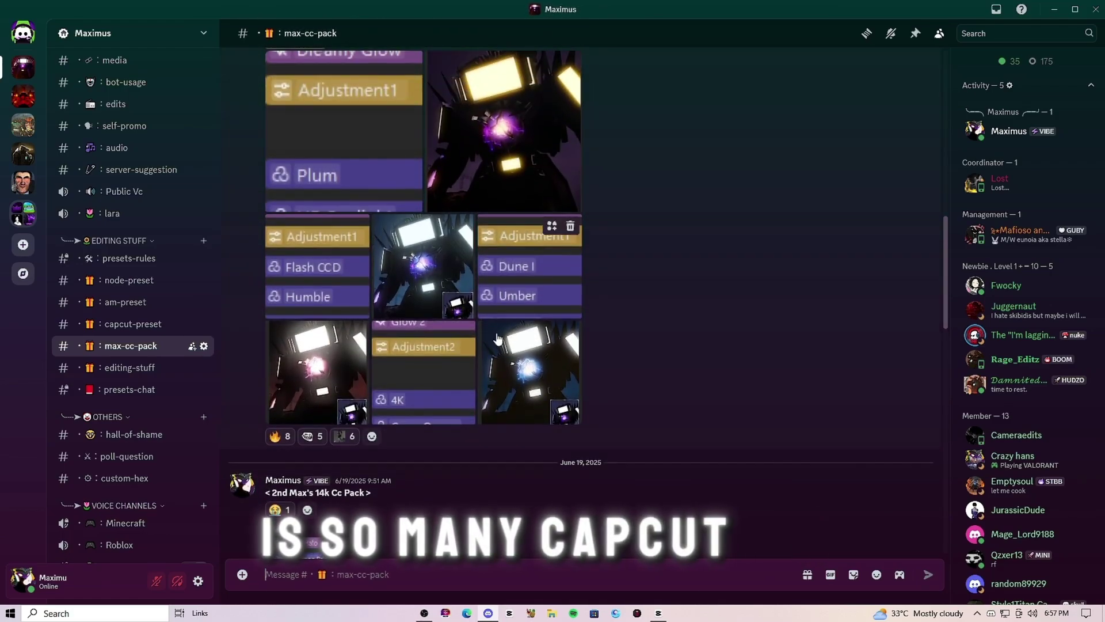
pyautogui.scroll(10, 383, 213)
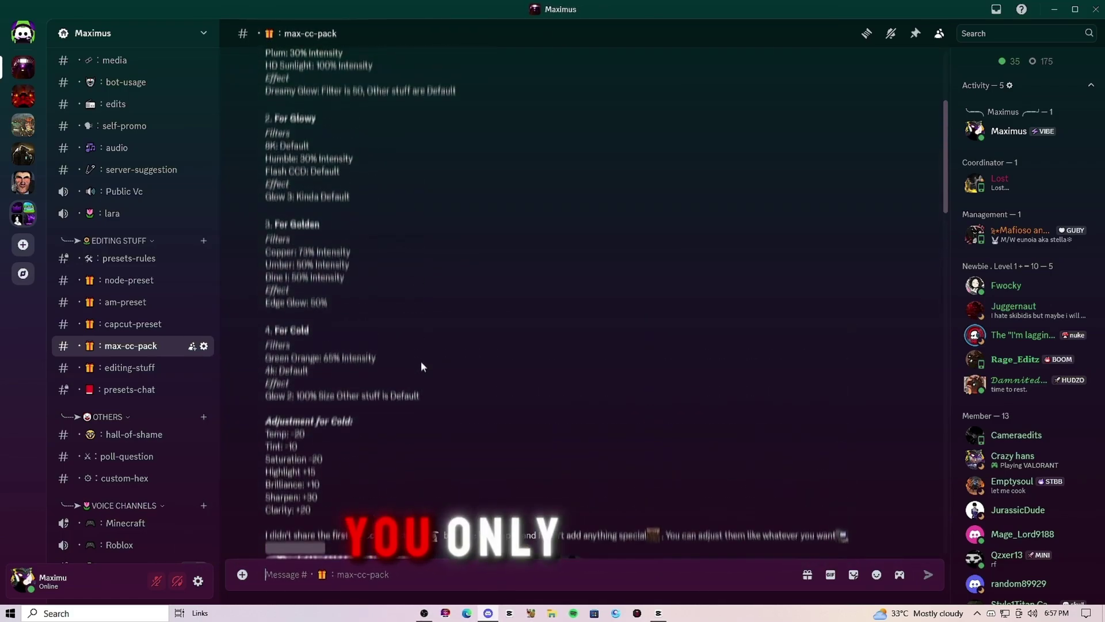
pyautogui.scroll(-20, 419, 232)
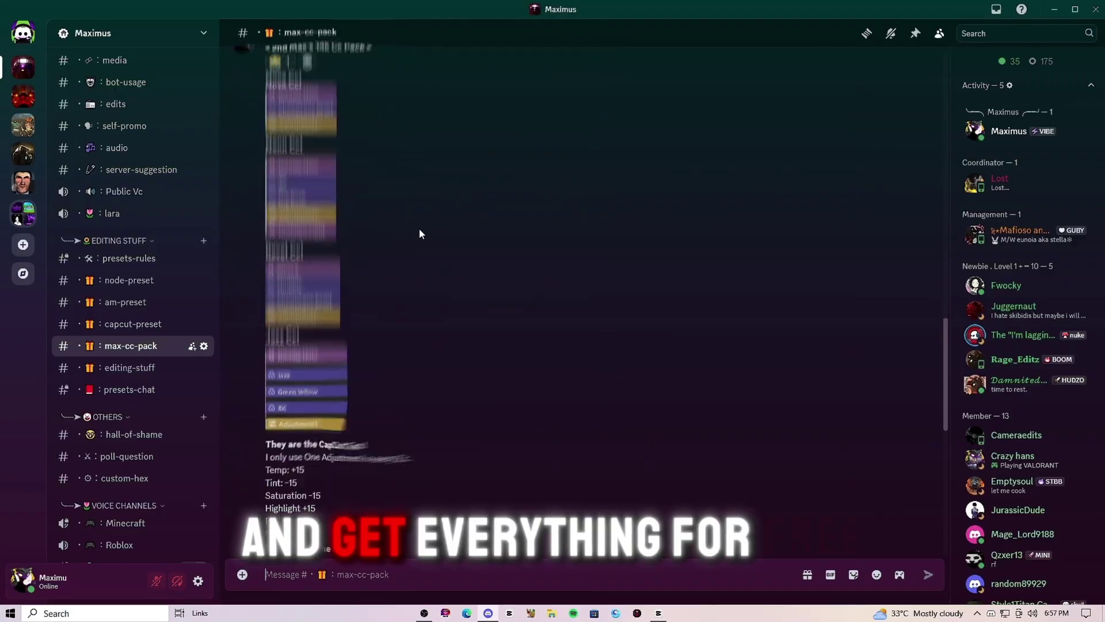
# Step: Browse the capcut-preset channel and view both enlarged images of the May 15, 2025 "Max's Rust Cc" post
pyautogui.click(116, 326)
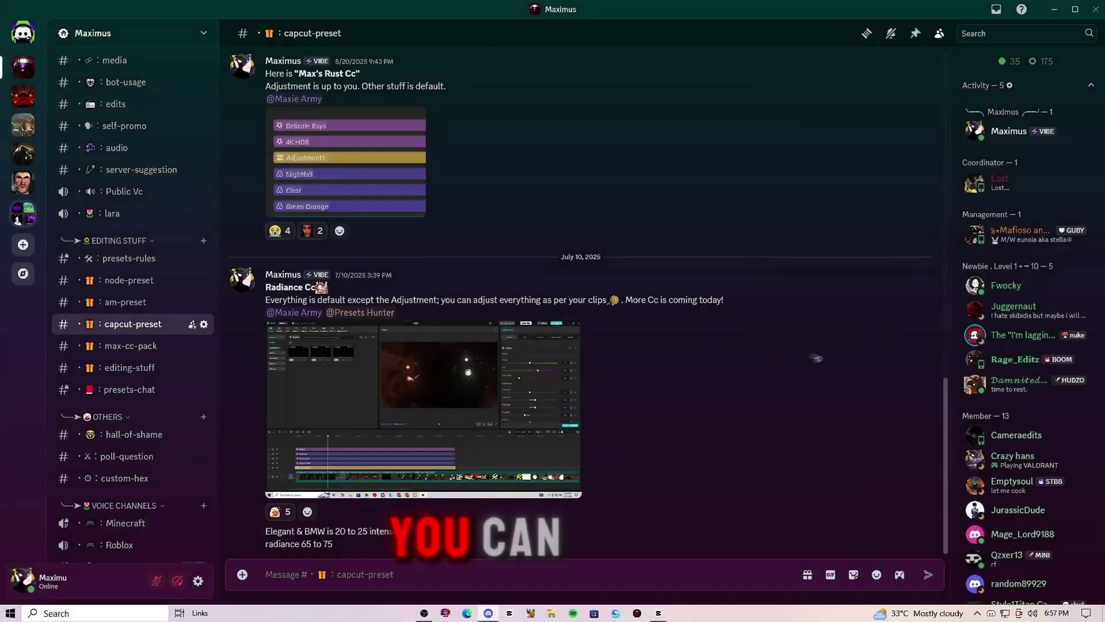
pyautogui.scroll(5, 363, 387)
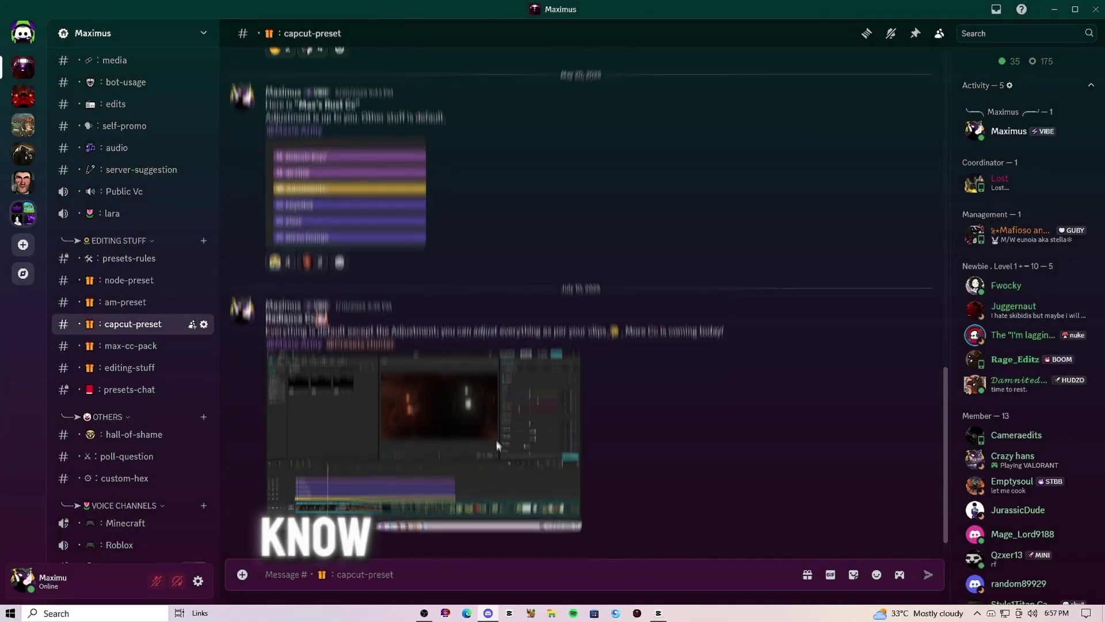
pyautogui.scroll(5, 322, 441)
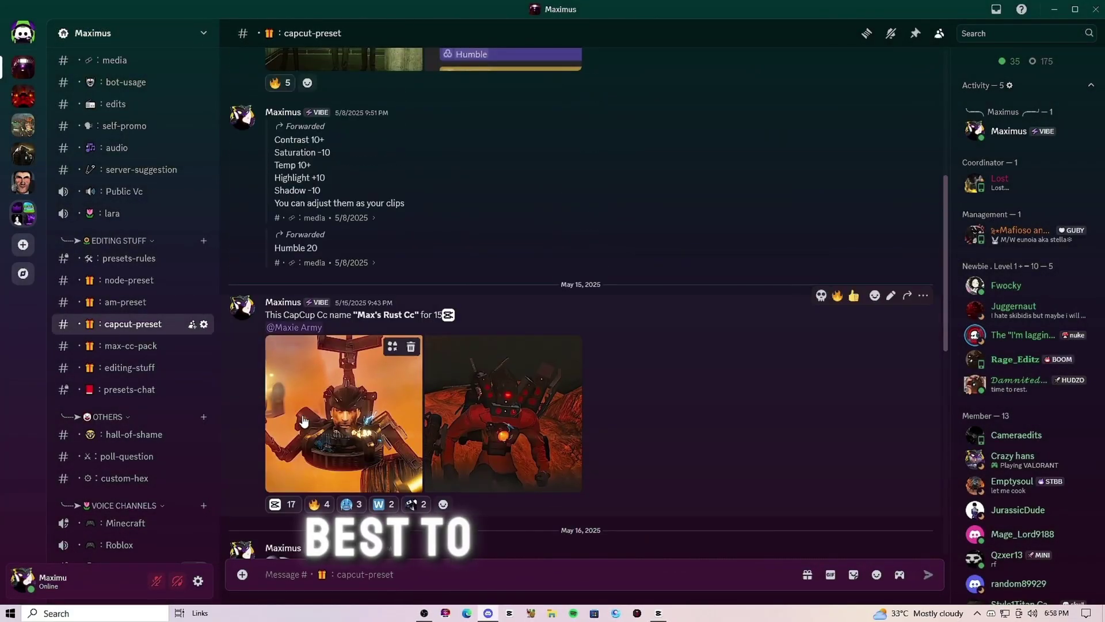
pyautogui.click(304, 419)
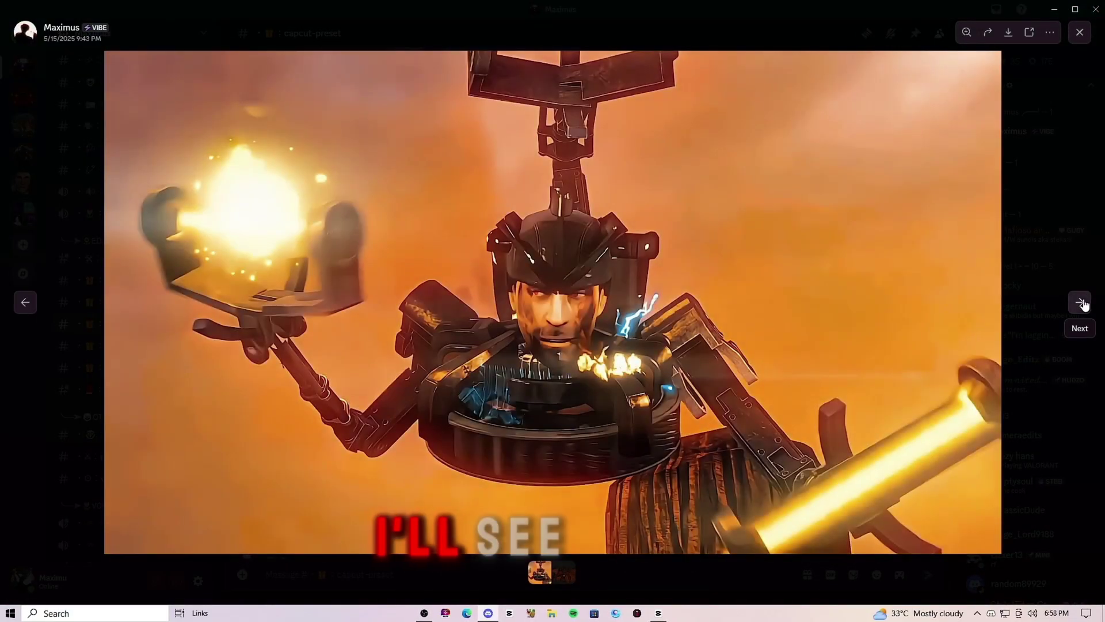
pyautogui.click(1081, 301)
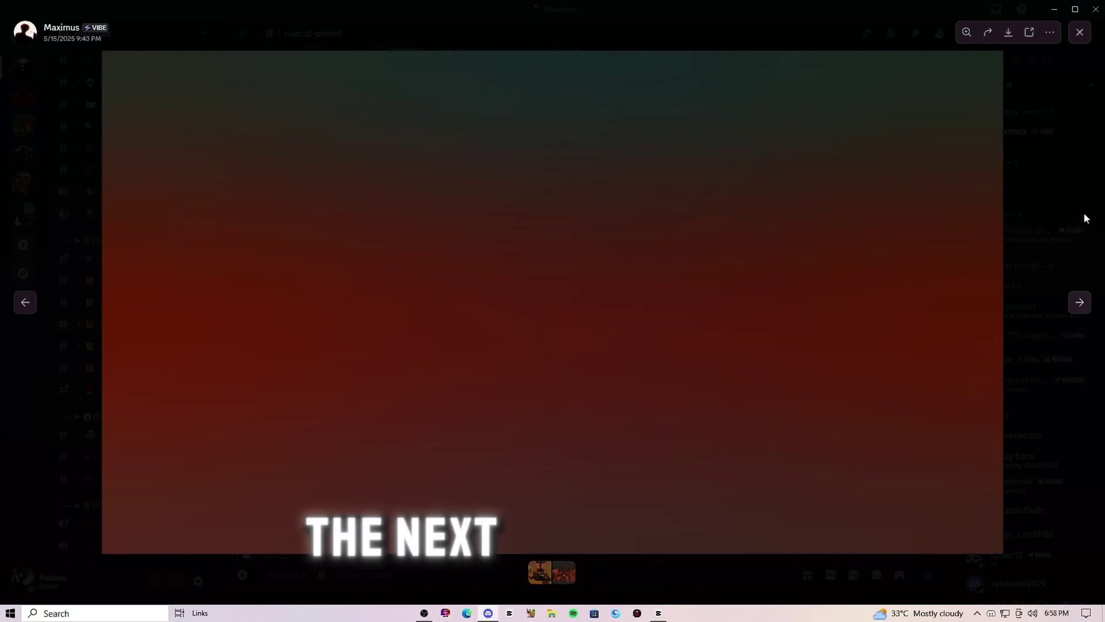